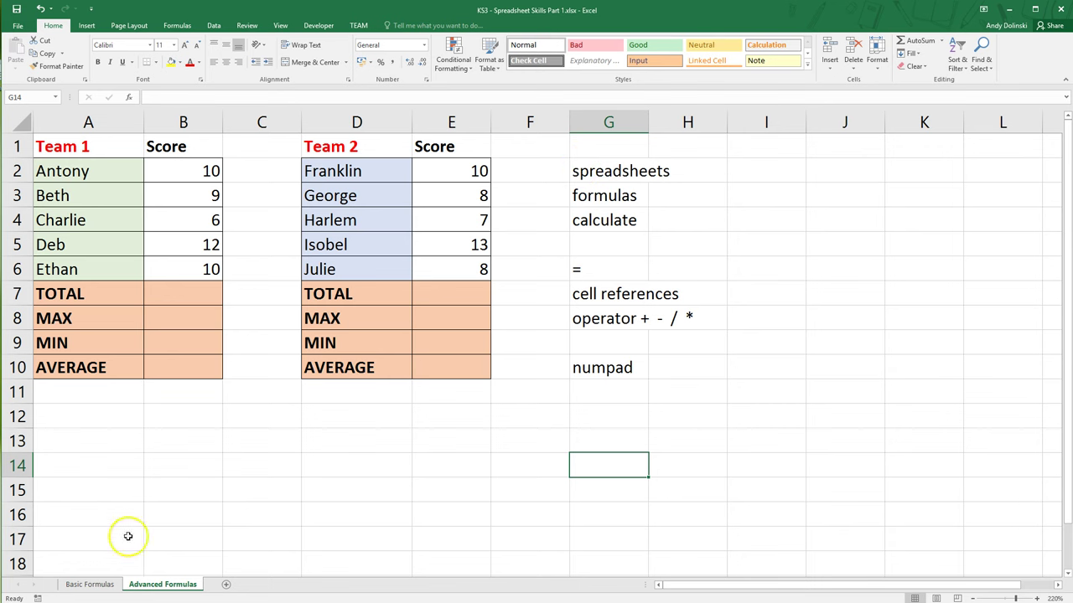
Enter the word 'worksheet' in cell I2 of the Advanced Formulas vocabulary list
{"action": "left_click", "coordinate": [802, 167]}
{"action": "type", "text": "w"}
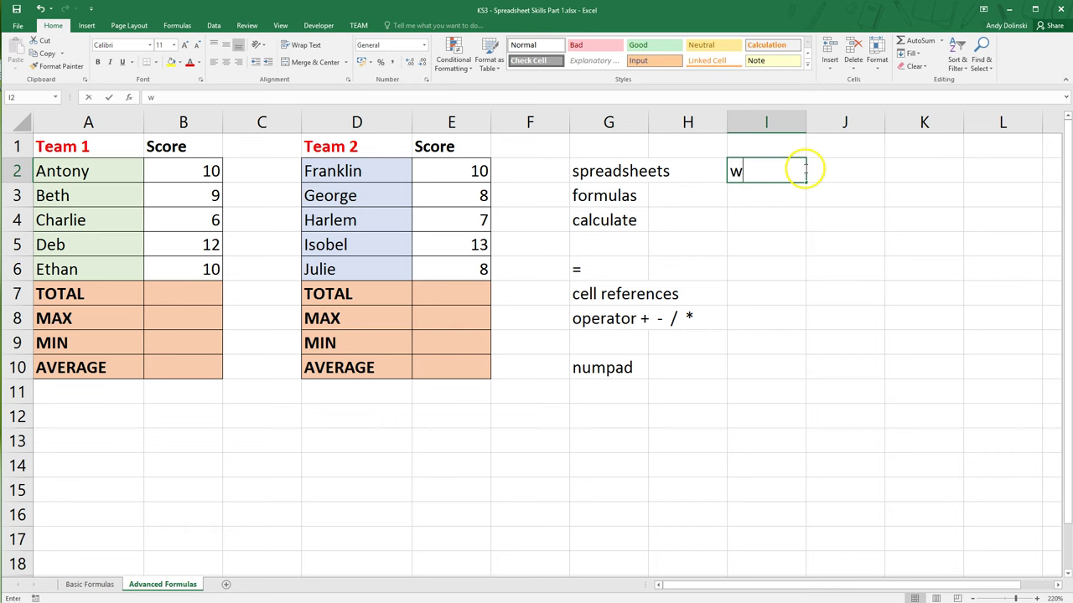
{"action": "type", "text": "orksheet"}
{"action": "key", "text": "Return"}
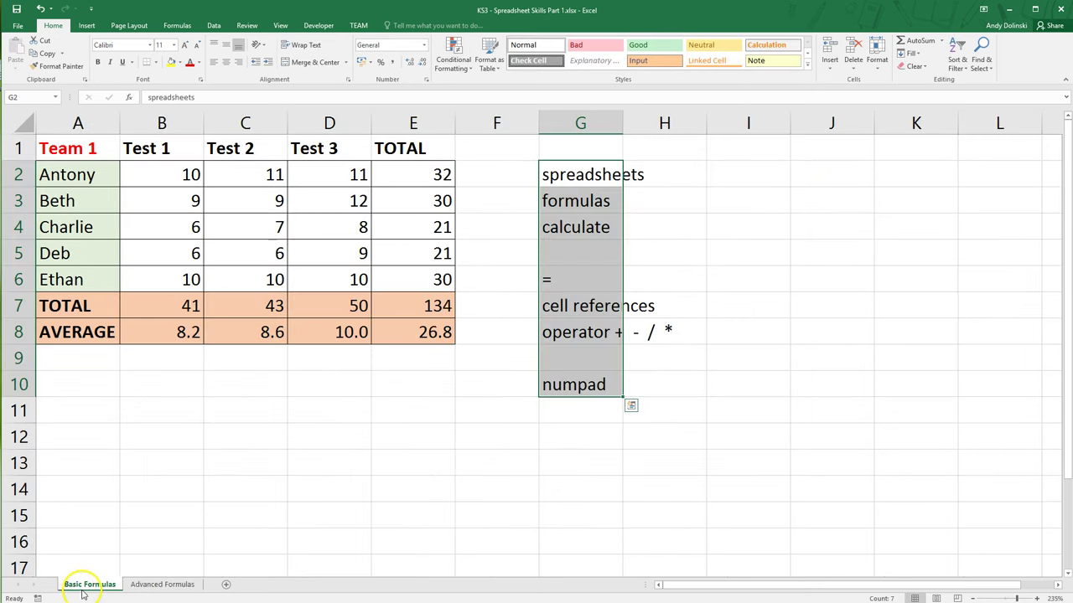
{"action": "left_click", "coordinate": [151, 586]}
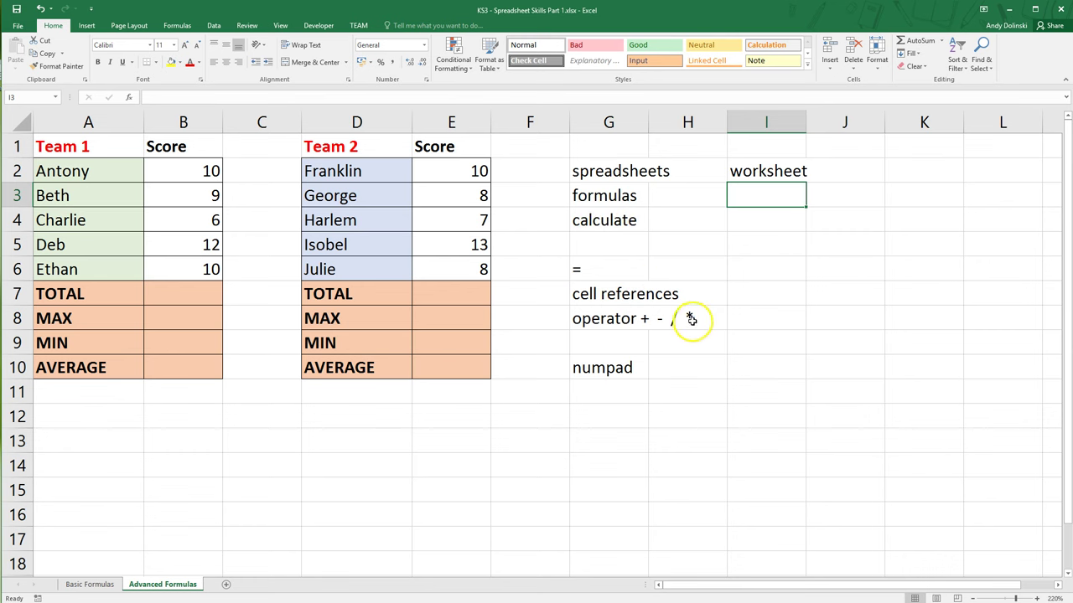
{"action": "left_click", "coordinate": [695, 378]}
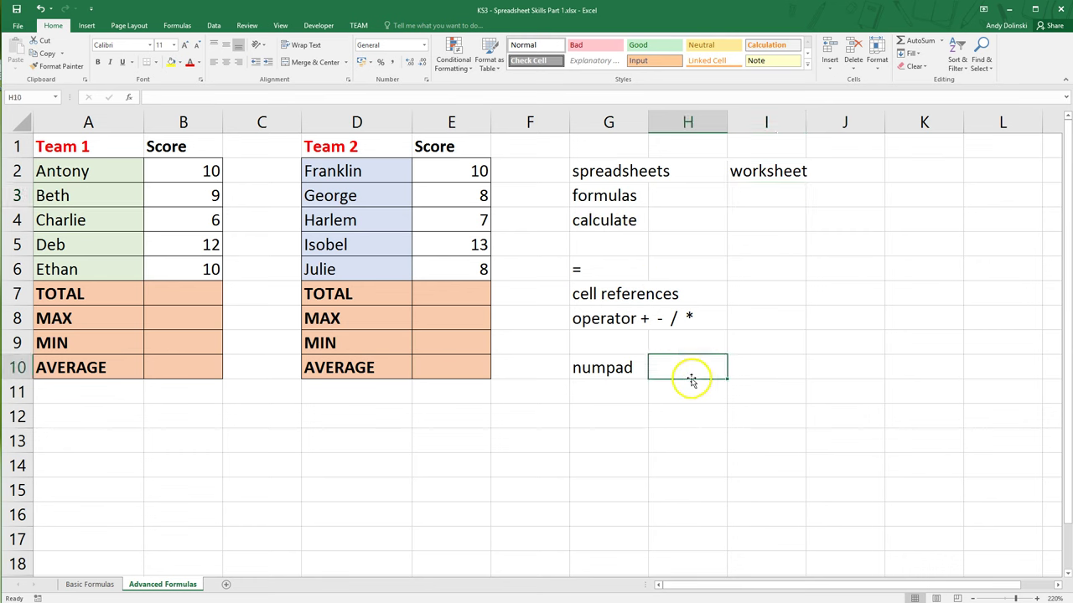
{"action": "type", "text": "<<<<<<"}
{"action": "key", "text": "Return"}
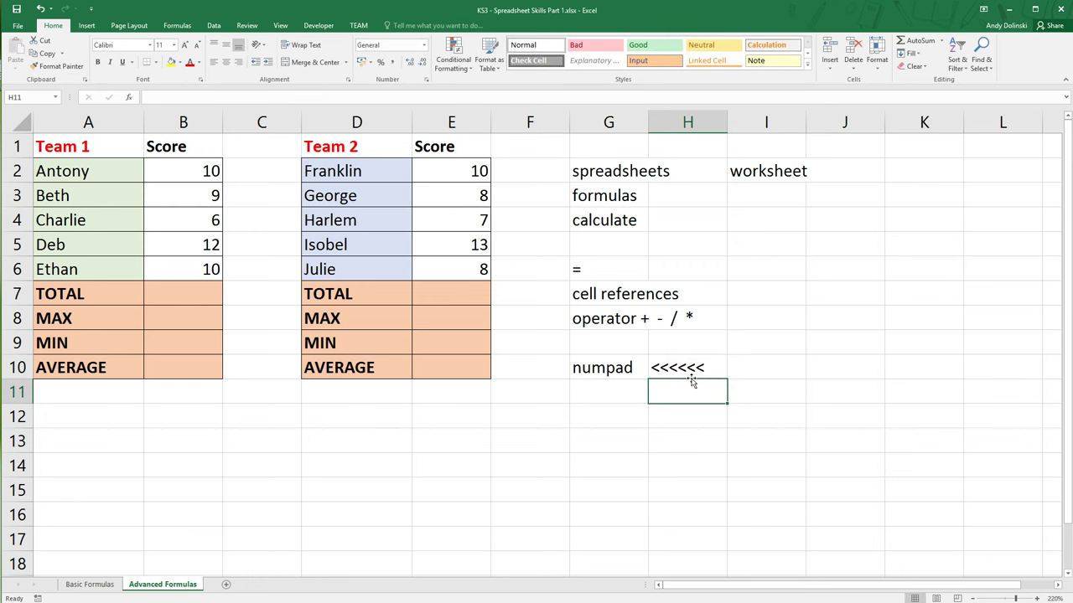
{"action": "left_click", "coordinate": [695, 377]}
{"action": "key", "text": "Delete"}
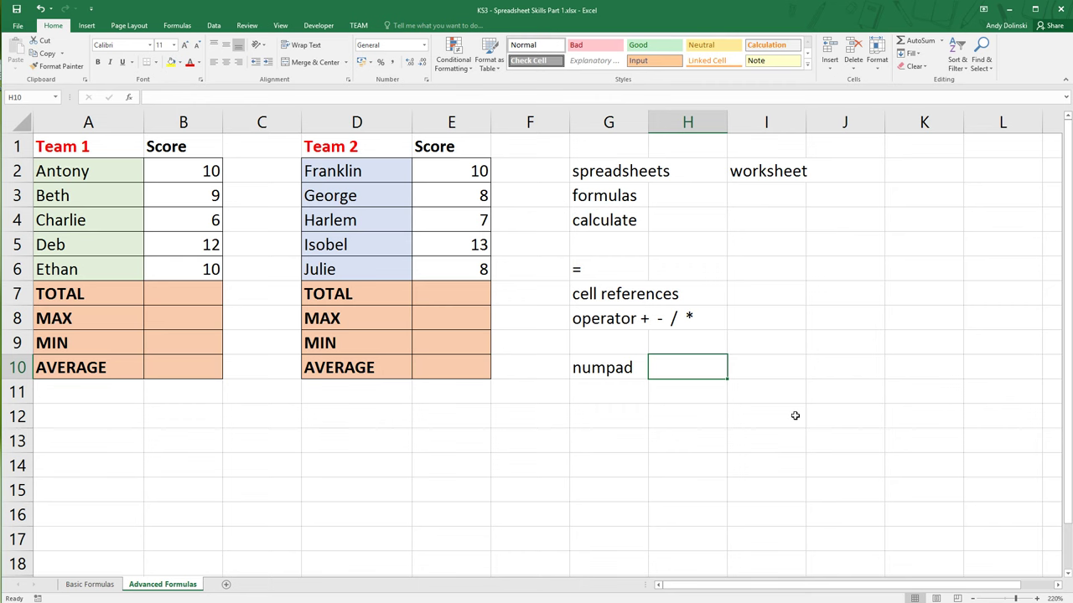
{"action": "left_click", "coordinate": [470, 415]}
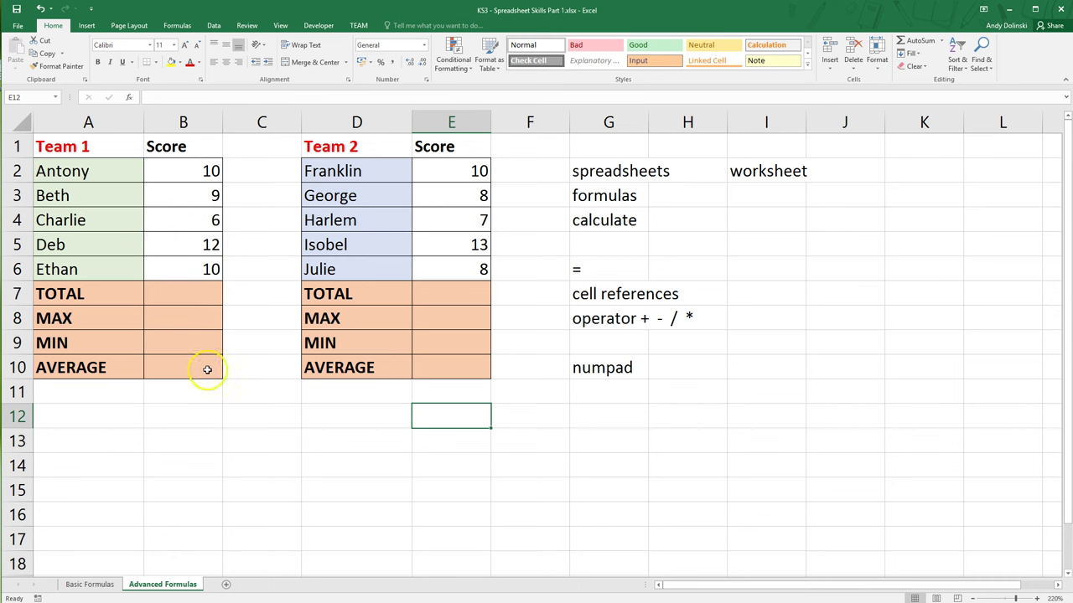
{"action": "left_click", "coordinate": [159, 298]}
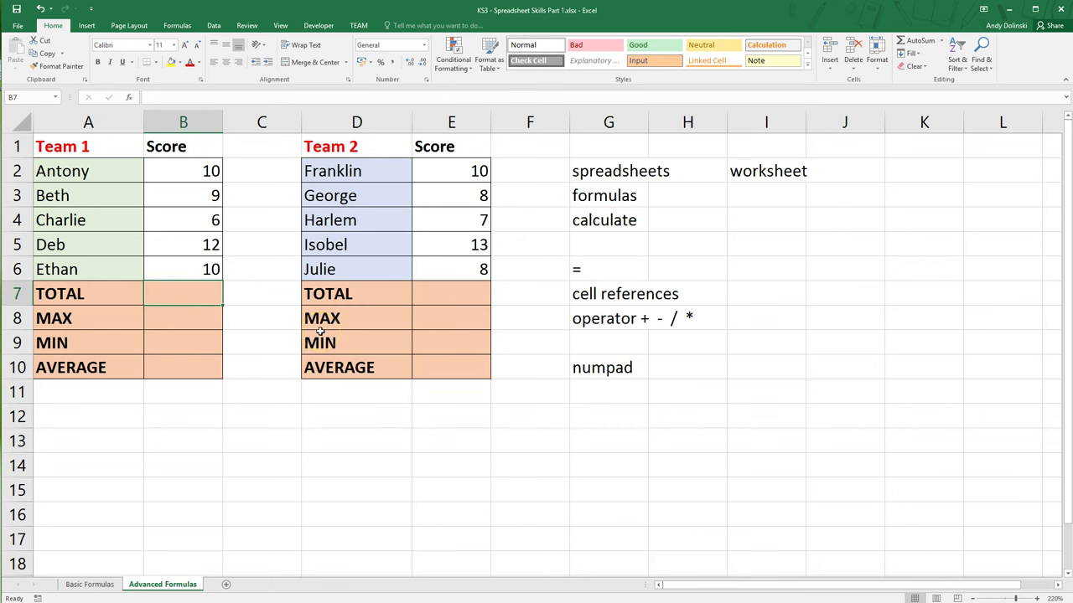
{"action": "type", "text": "="}
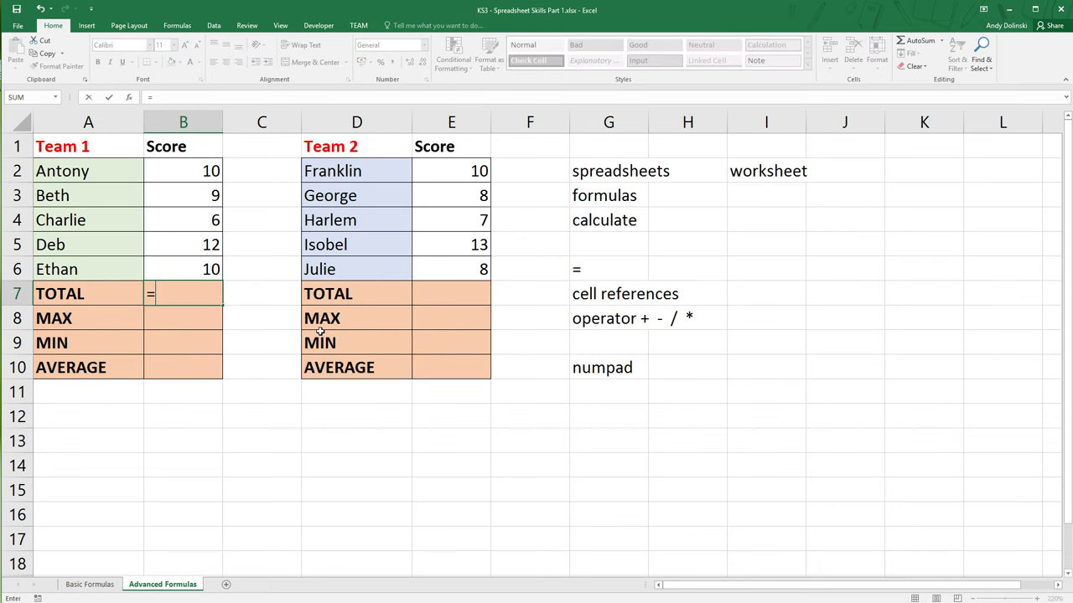
{"action": "left_click", "coordinate": [183, 171]}
{"action": "type", "text": "+"}
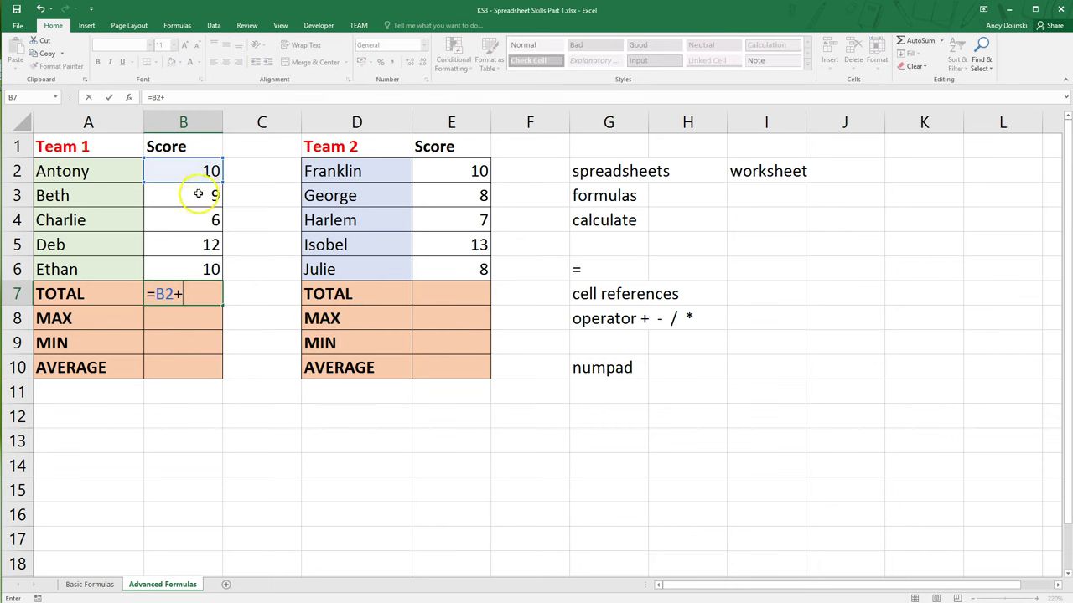
{"action": "left_click", "coordinate": [196, 196]}
{"action": "type", "text": "+"}
{"action": "left_click", "coordinate": [197, 224]}
{"action": "type", "text": "+"}
{"action": "left_click", "coordinate": [156, 244]}
{"action": "type", "text": "+"}
{"action": "left_click", "coordinate": [154, 268]}
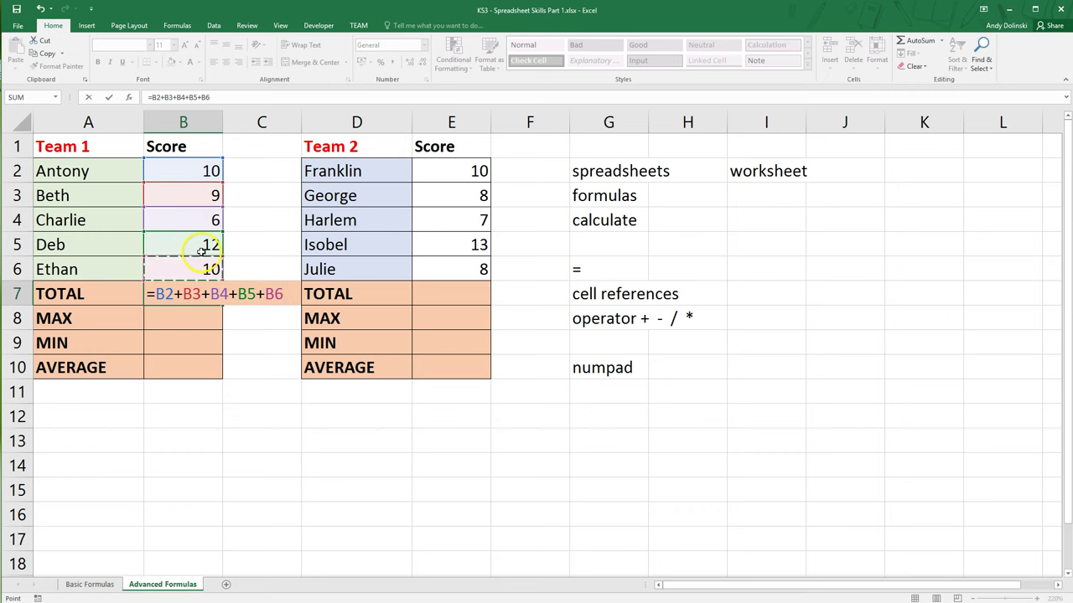
{"action": "key", "text": "Return"}
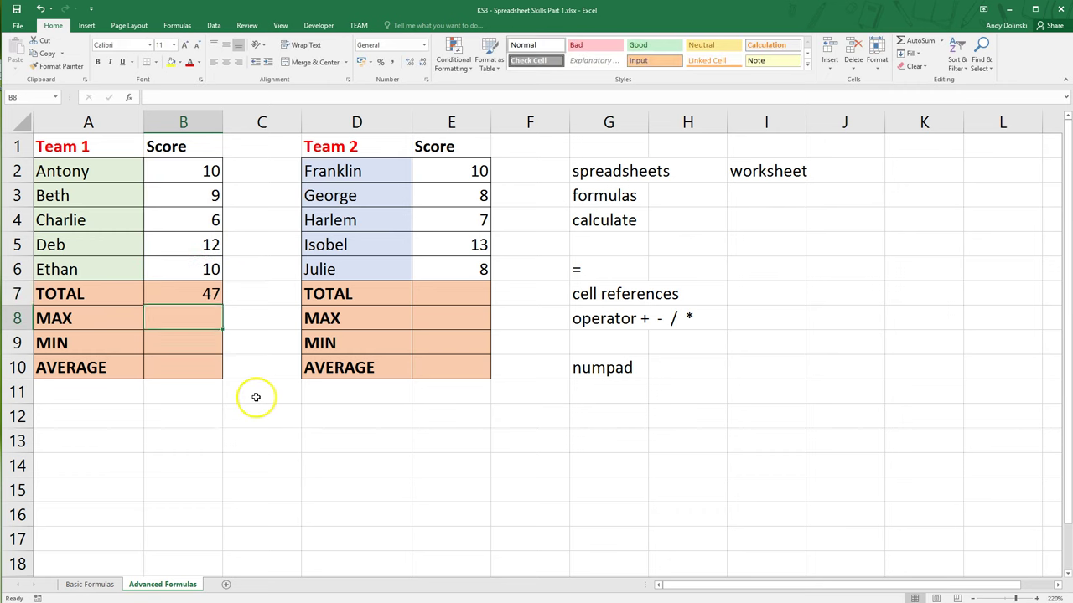
{"action": "left_click", "coordinate": [201, 293]}
{"action": "key", "text": "Delete"}
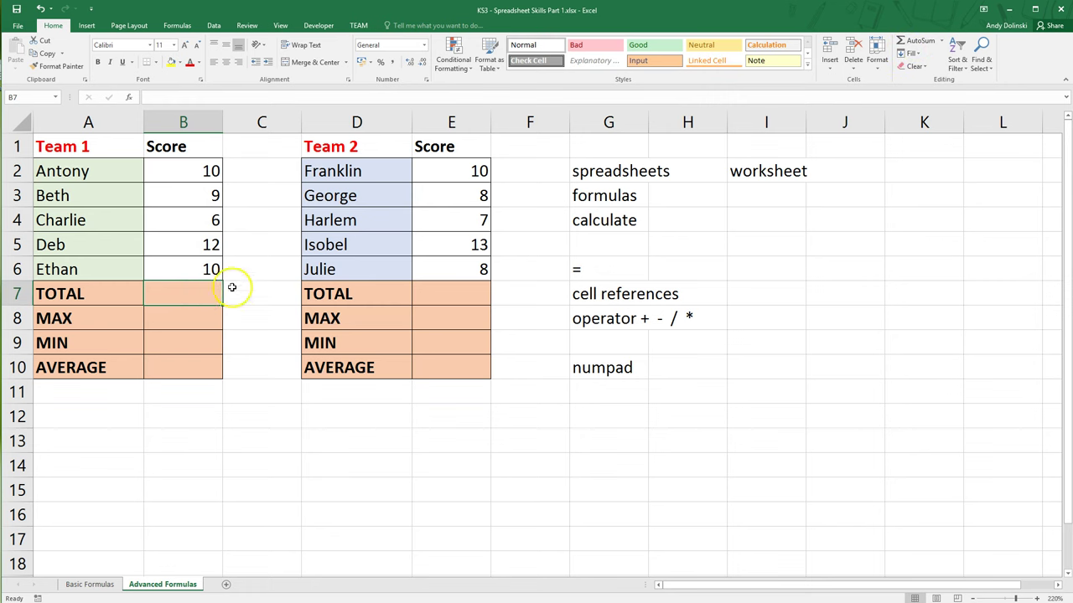
Enter =SUM(B2:B6) in B7 to give Team 1's total of 47
{"action": "type", "text": "="}
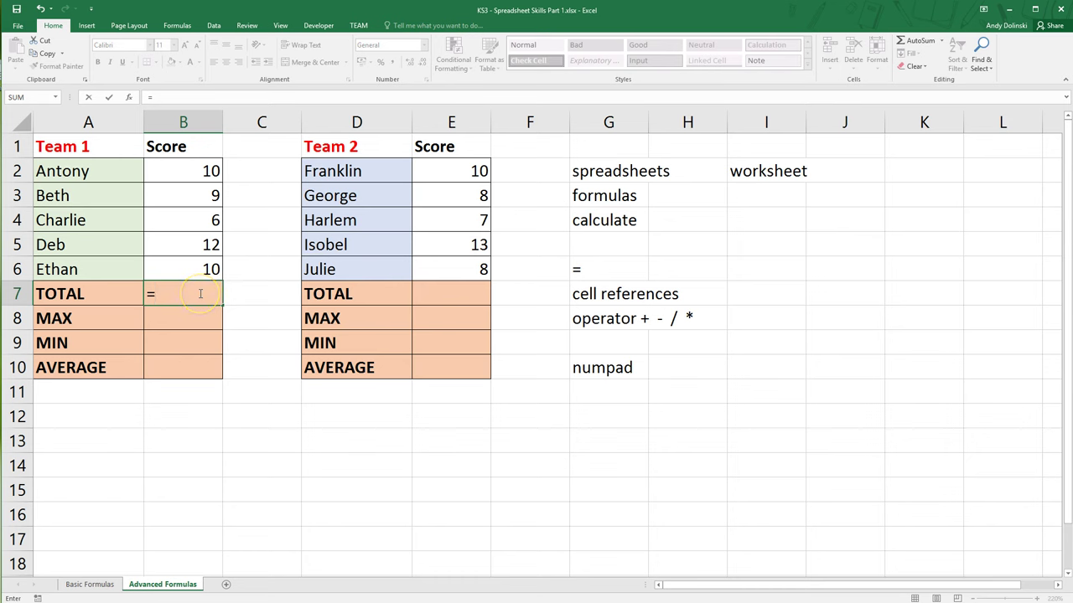
{"action": "type", "text": "sum"}
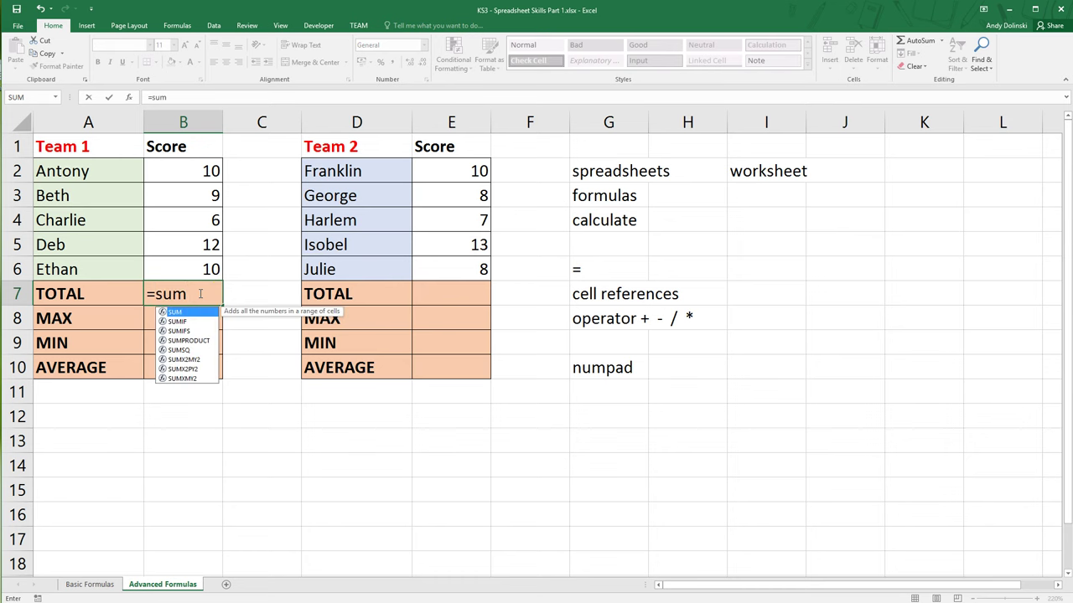
{"action": "type", "text": "("}
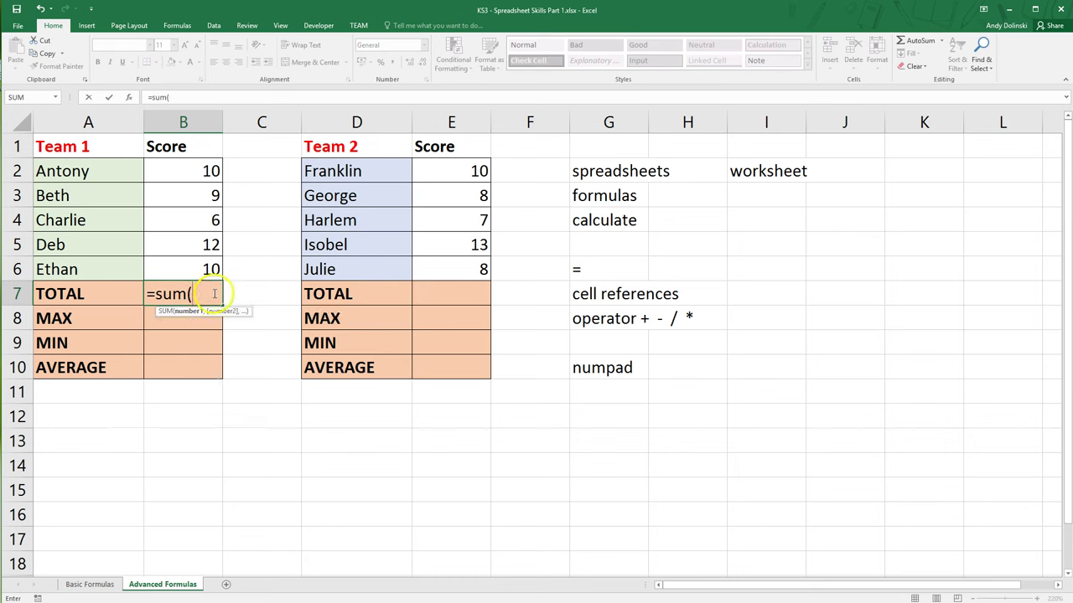
{"action": "left_click_drag", "start_coordinate": [206, 170], "coordinate": [193, 269]}
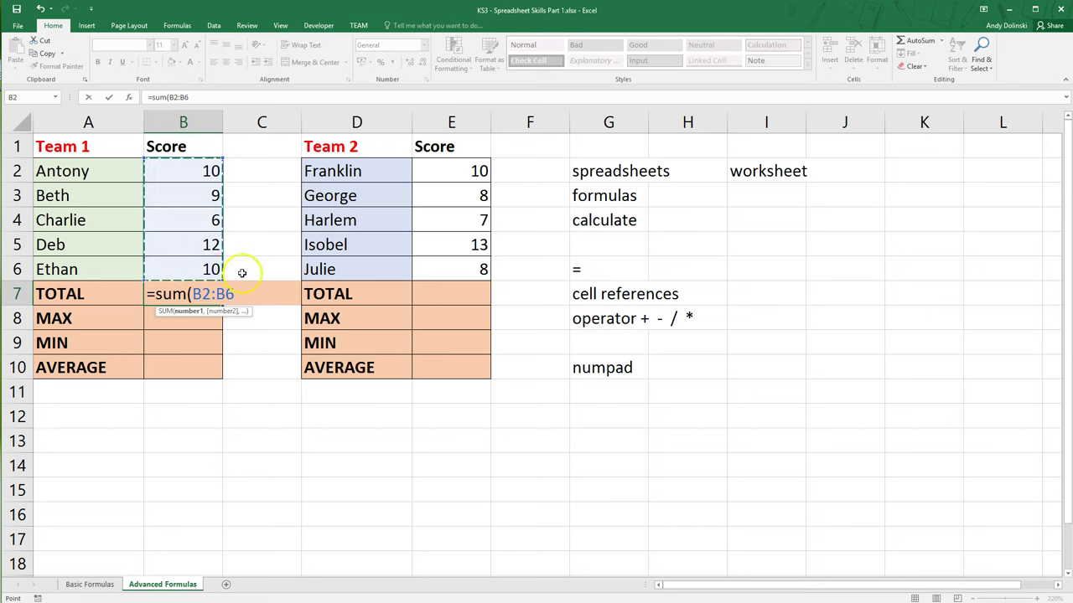
{"action": "key", "text": "ctrl+Return"}
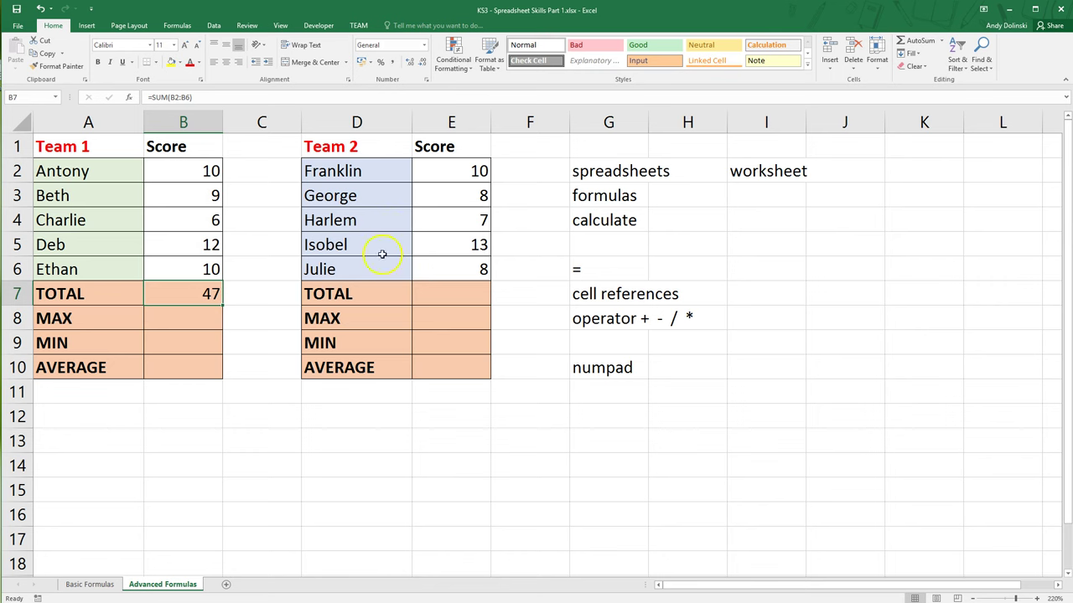
Enter =SUM(E2:E6) in E7 to give Team 2's total of 46
{"action": "left_click", "coordinate": [433, 294]}
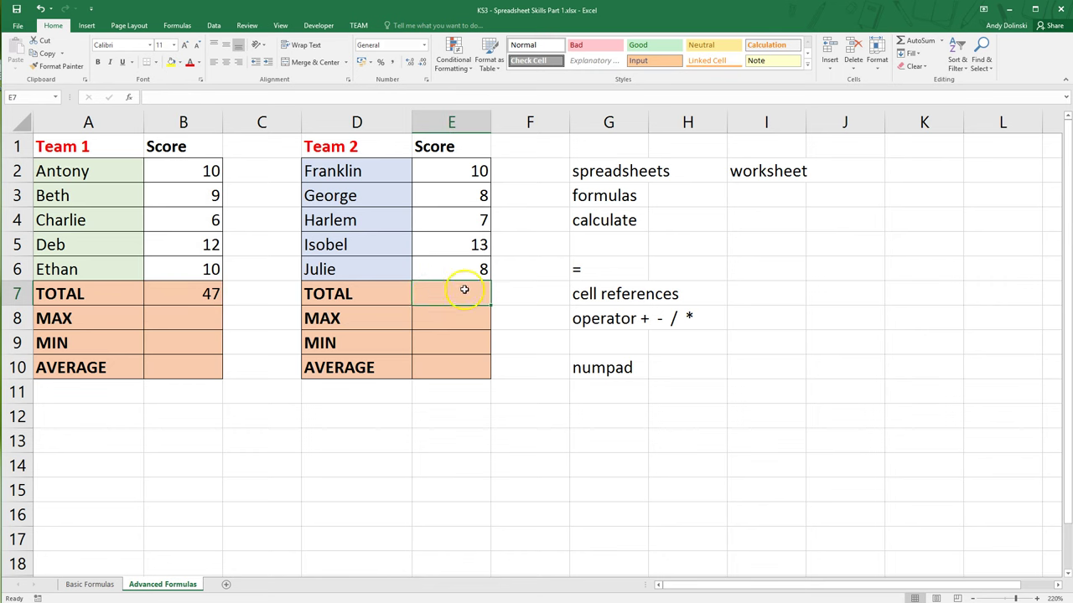
{"action": "type", "text": "=sum"}
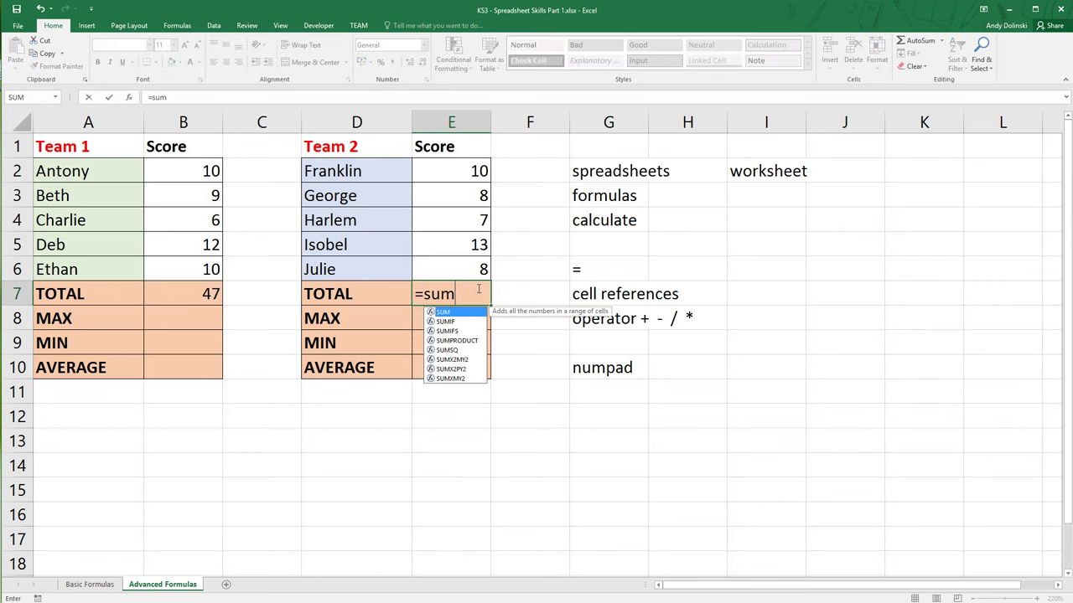
{"action": "type", "text": "("}
{"action": "left_click_drag", "start_coordinate": [460, 168], "coordinate": [460, 269]}
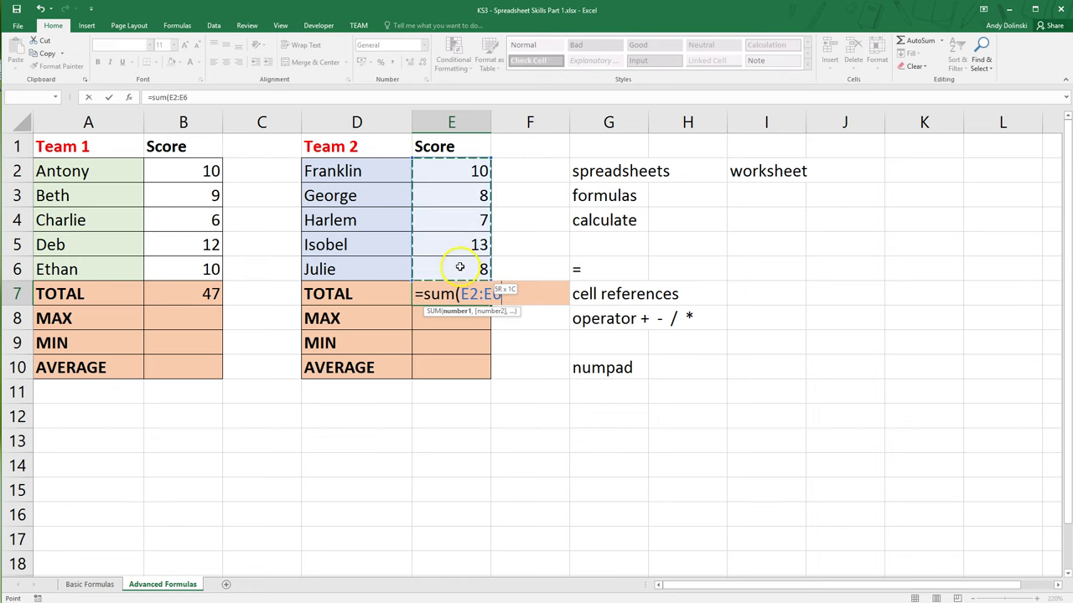
{"action": "key", "text": "Return"}
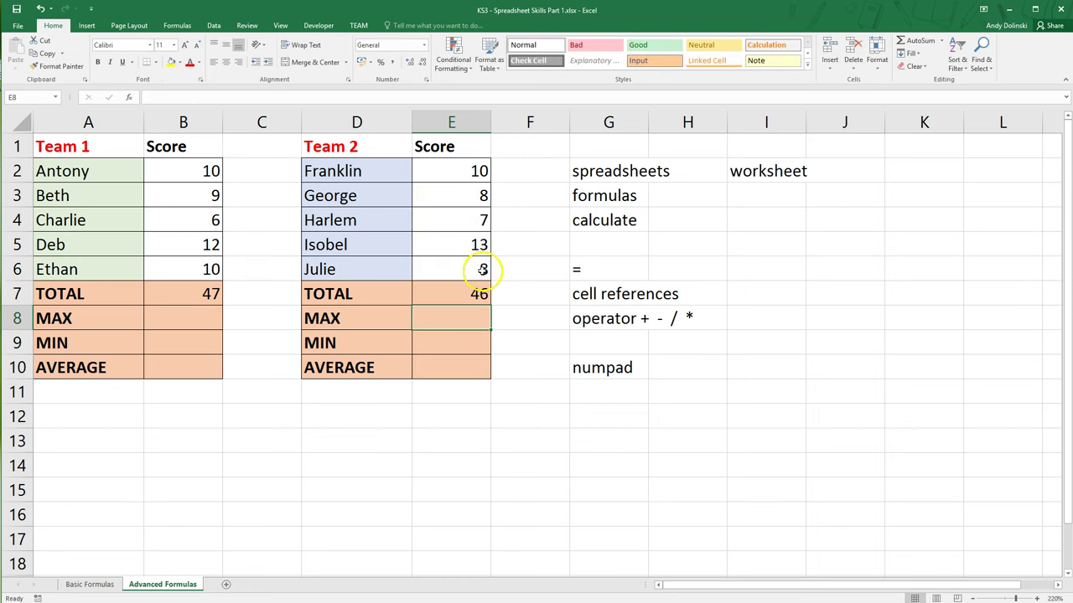
{"action": "left_click", "coordinate": [456, 295]}
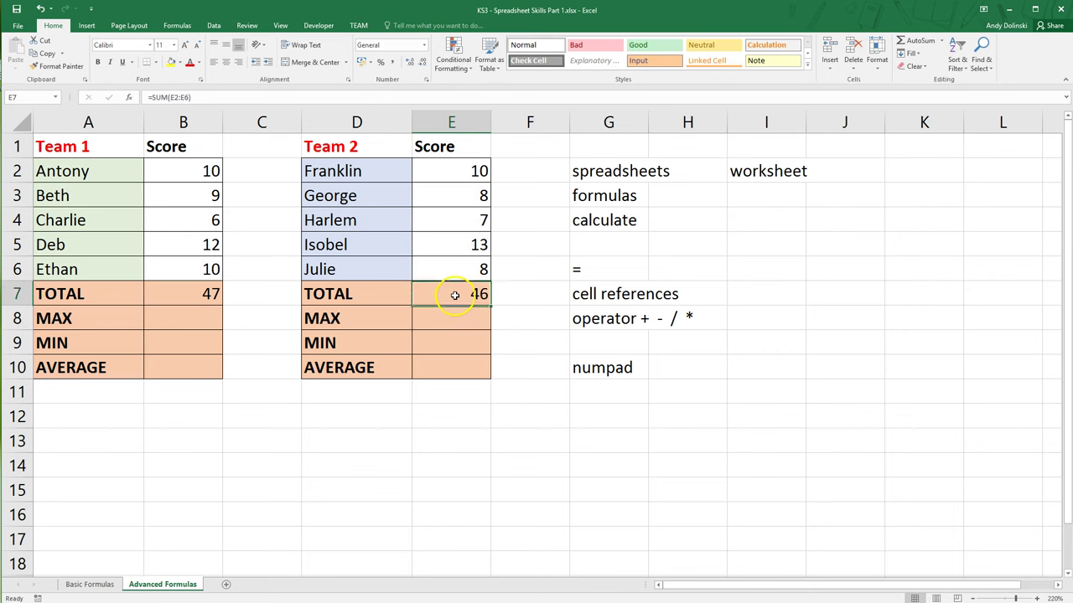
Re-enter Team 2's SUM total in E7 so it shows 46 again
{"action": "key", "text": "Delete"}
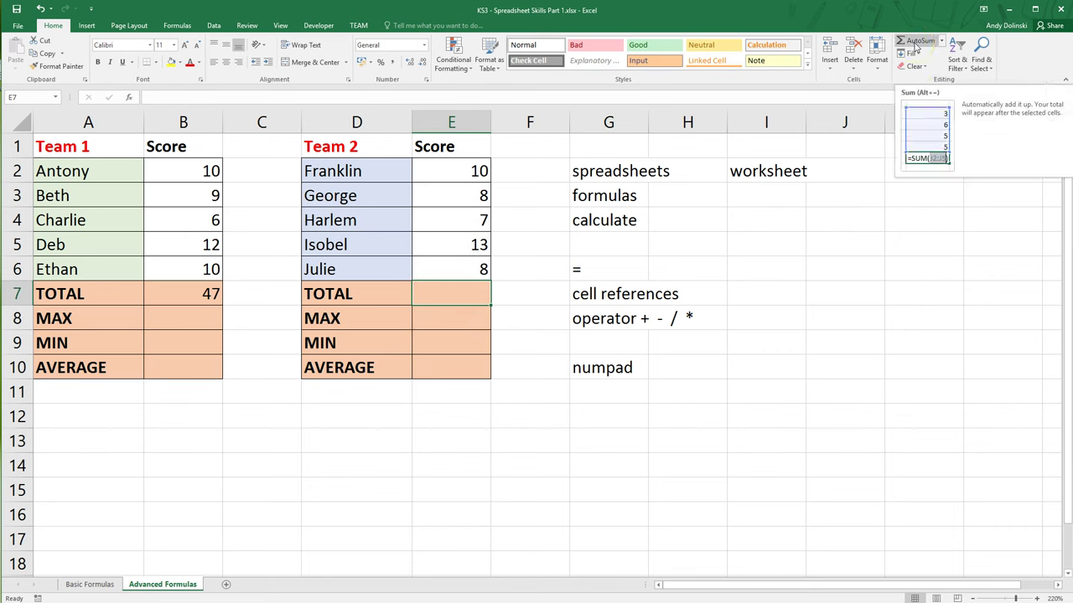
{"action": "left_click", "coordinate": [915, 42]}
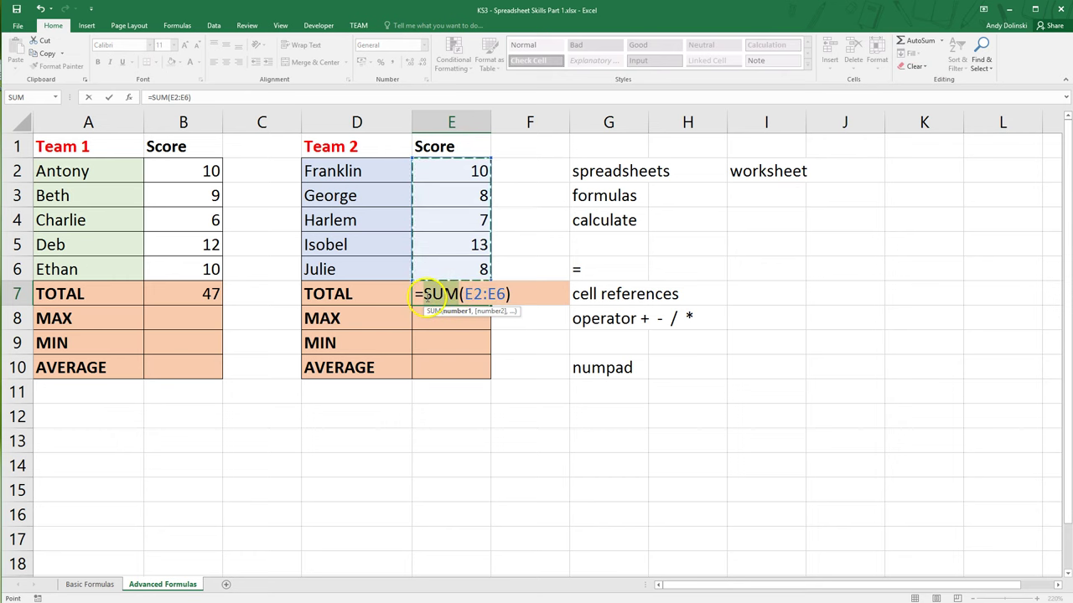
{"action": "left_click", "coordinate": [516, 294]}
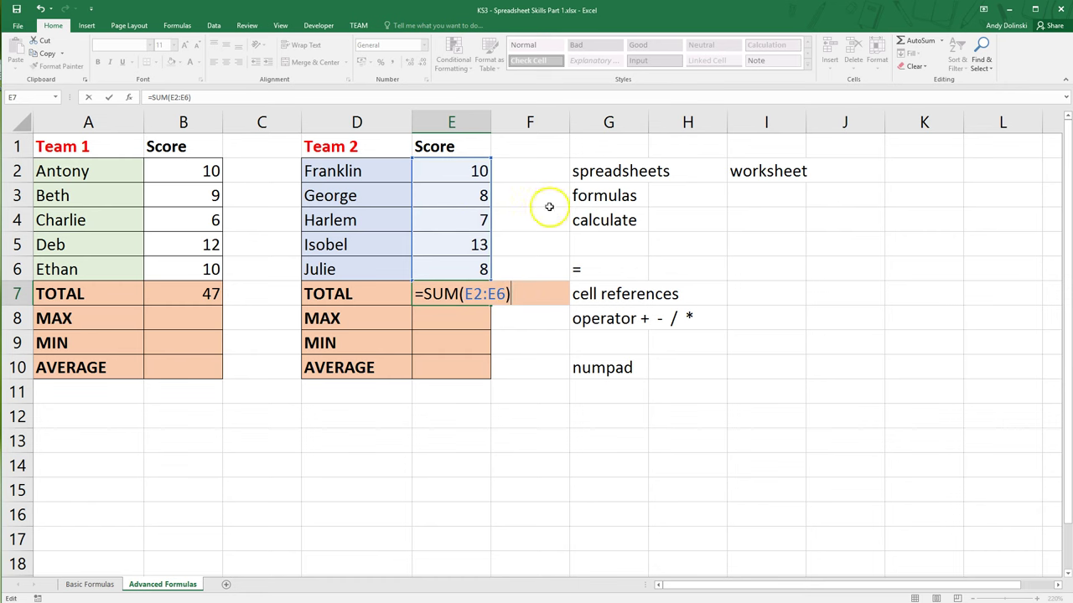
{"action": "key", "text": "Return"}
Add 'range' and 'data' to the word list, illustrating both on Team 2's scores
{"action": "left_click", "coordinate": [775, 214]}
{"action": "type", "text": "ange"}
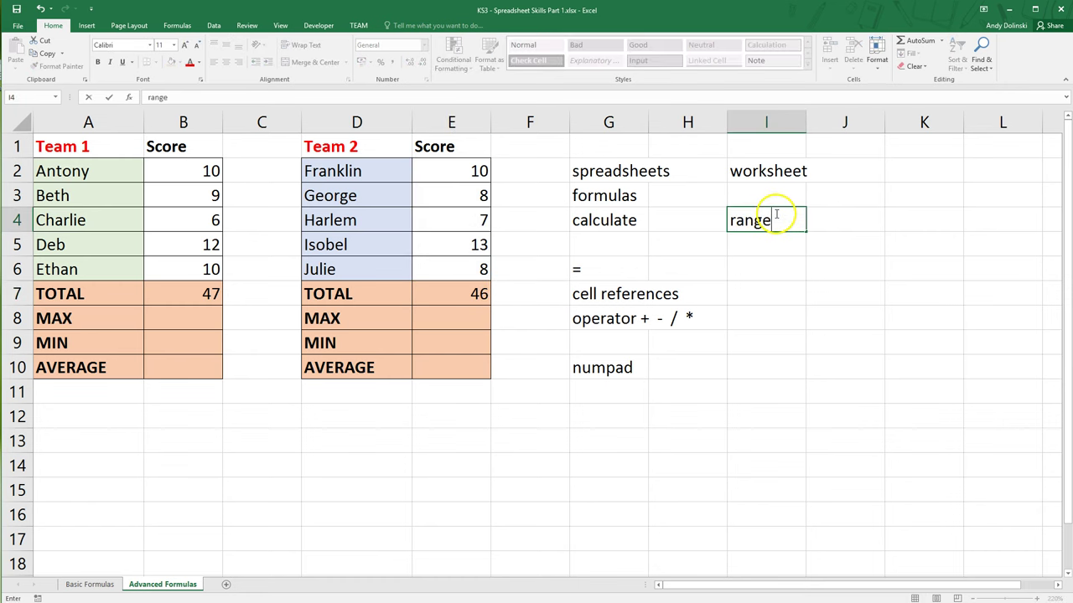
{"action": "key", "text": "Return"}
{"action": "left_click_drag", "start_coordinate": [448, 173], "coordinate": [453, 269]}
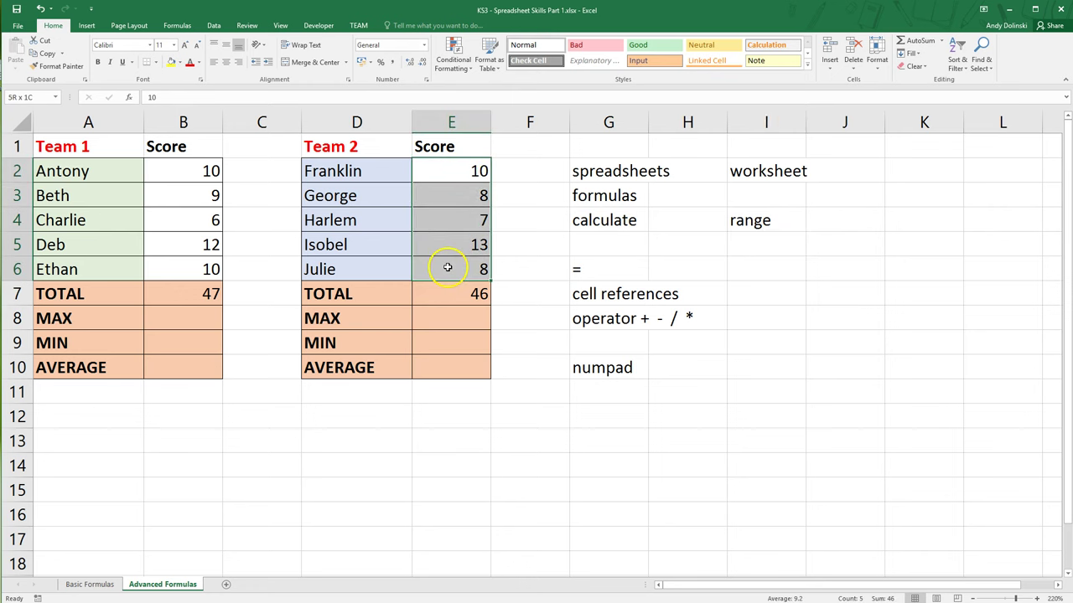
{"action": "left_click", "coordinate": [771, 245]}
{"action": "type", "text": "data"}
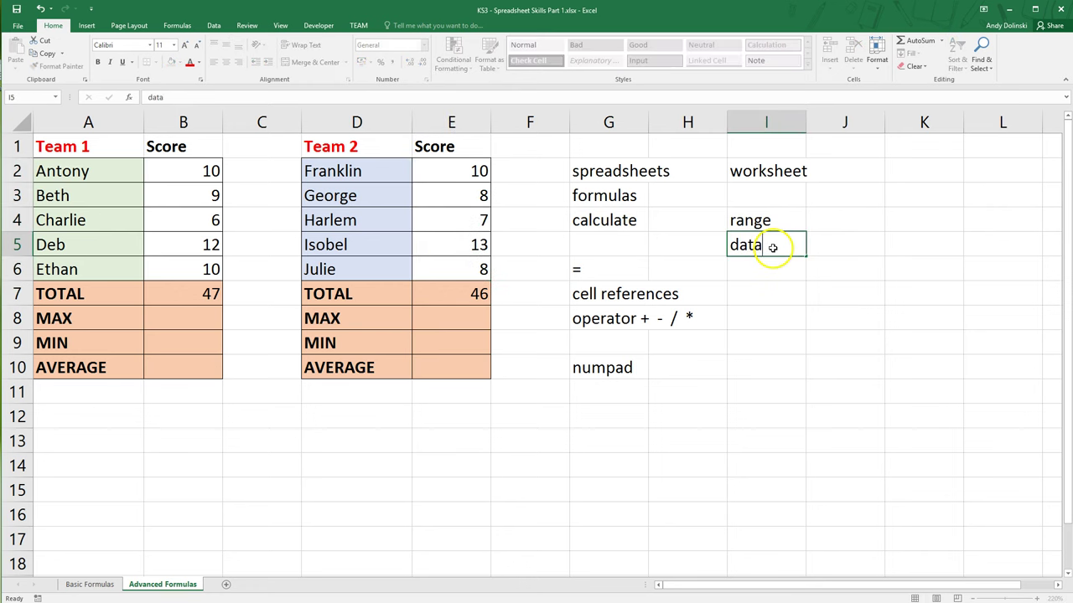
{"action": "key", "text": "Return"}
{"action": "left_click_drag", "start_coordinate": [461, 170], "coordinate": [460, 280]}
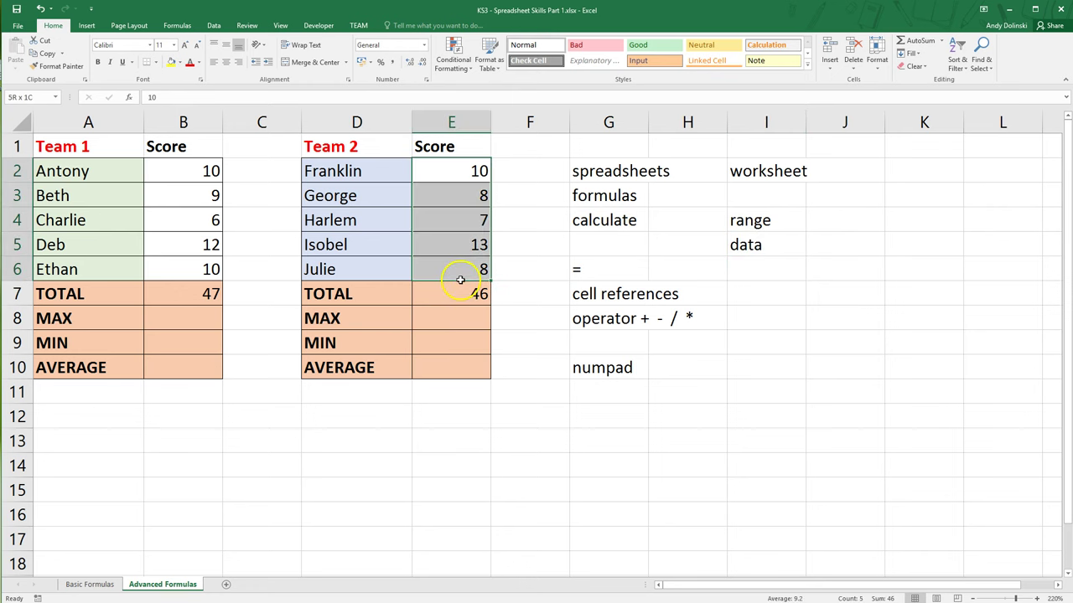
Enter =MAX(B2:B6) in B8, giving Team 1's maximum score of 12
{"action": "left_click", "coordinate": [183, 320]}
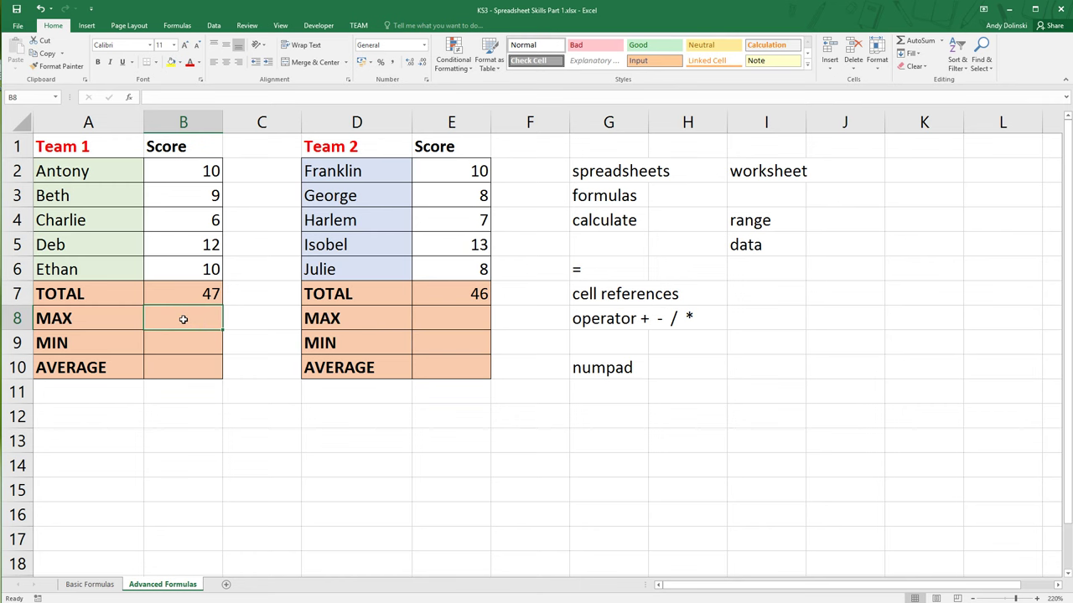
{"action": "type", "text": "="}
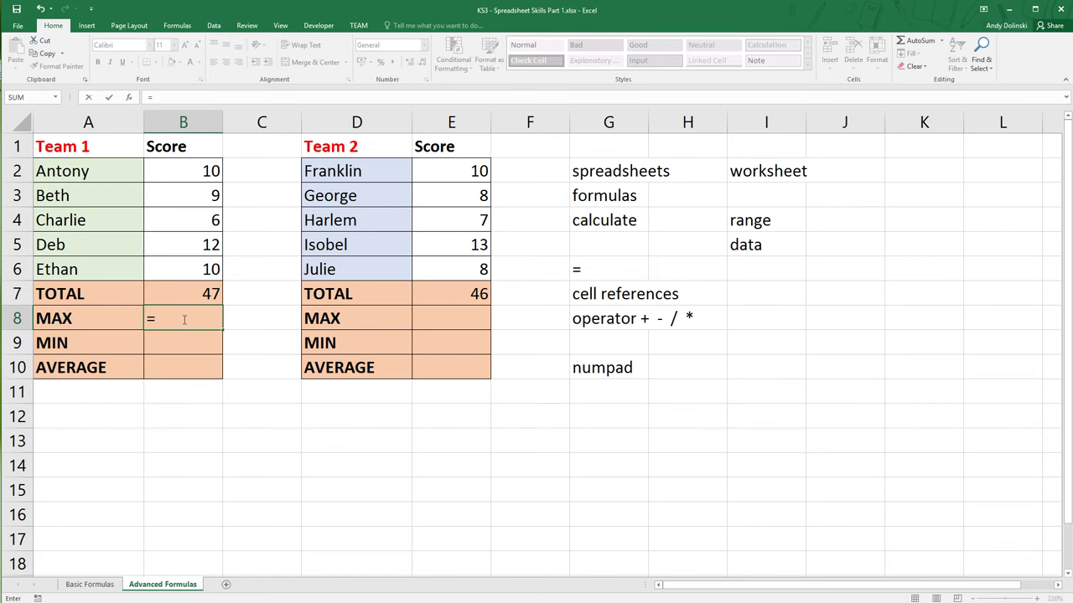
{"action": "type", "text": "max("}
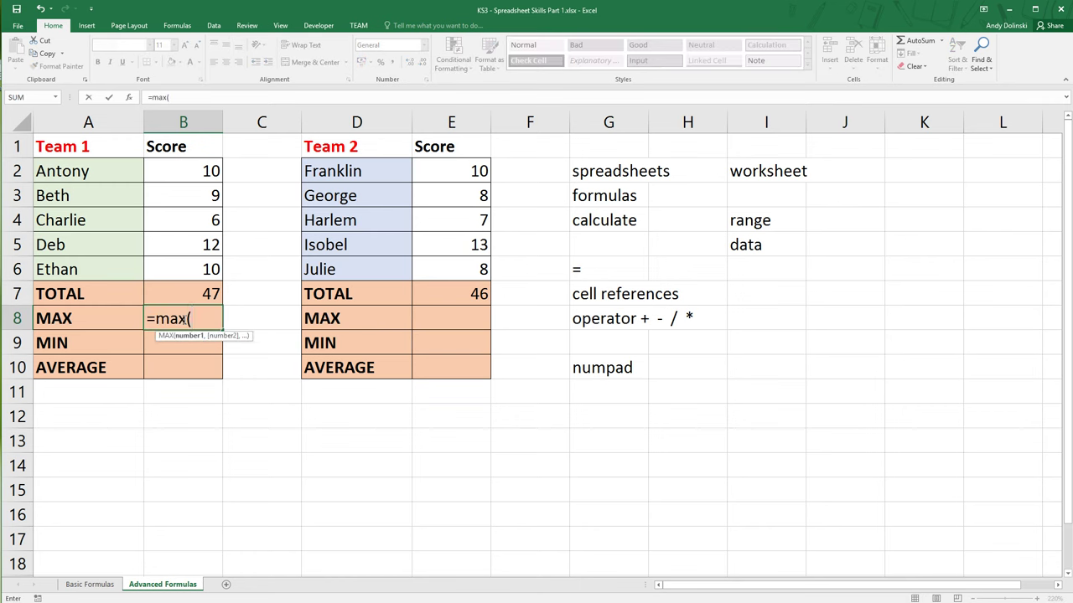
{"action": "left_click_drag", "start_coordinate": [211, 170], "coordinate": [201, 281]}
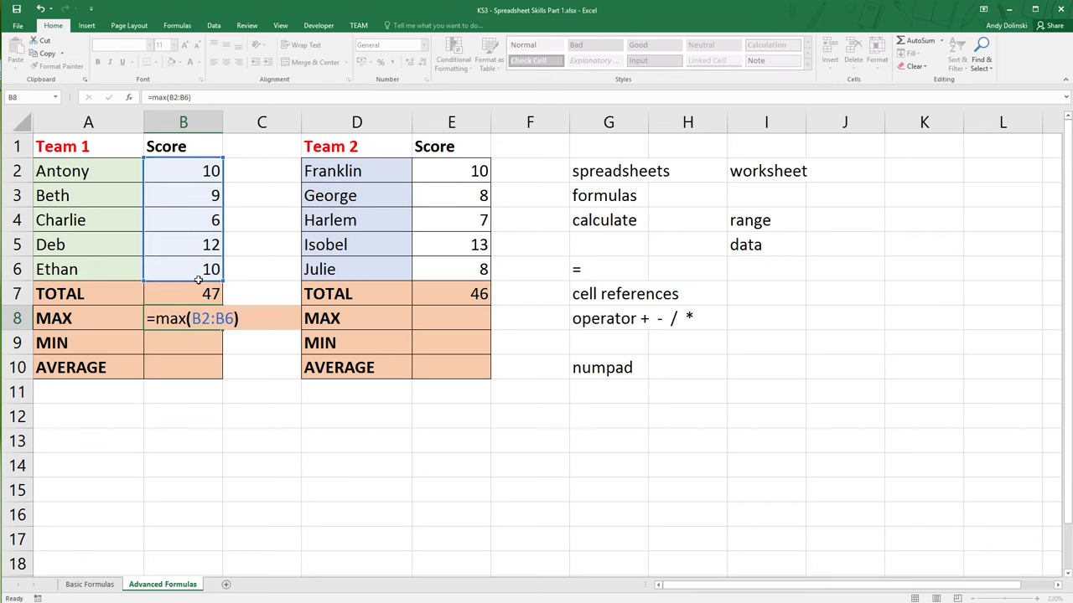
{"action": "key", "text": "Return"}
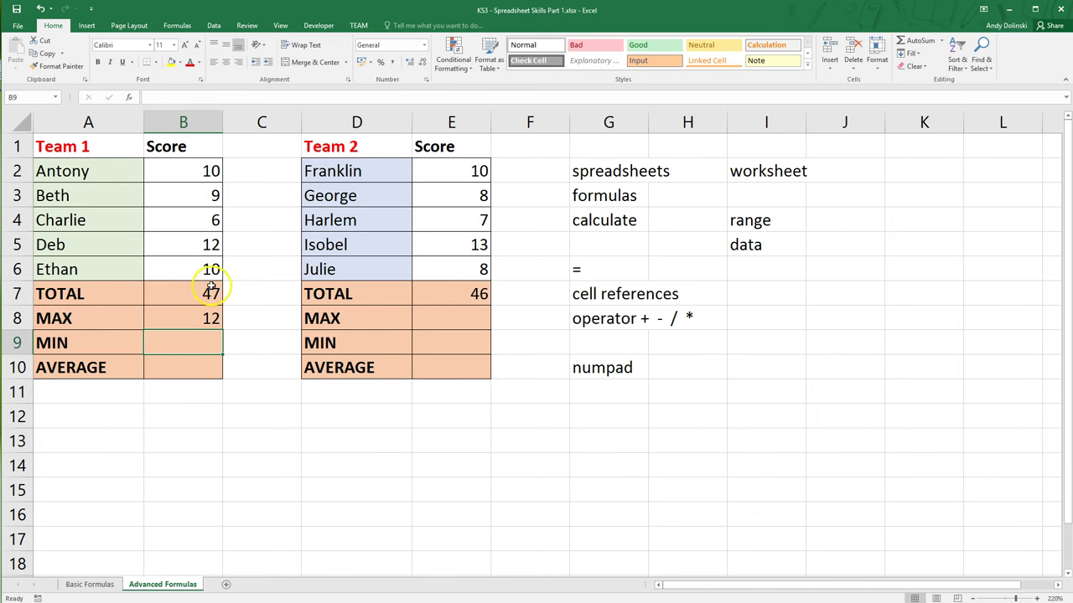
{"action": "left_click", "coordinate": [211, 246]}
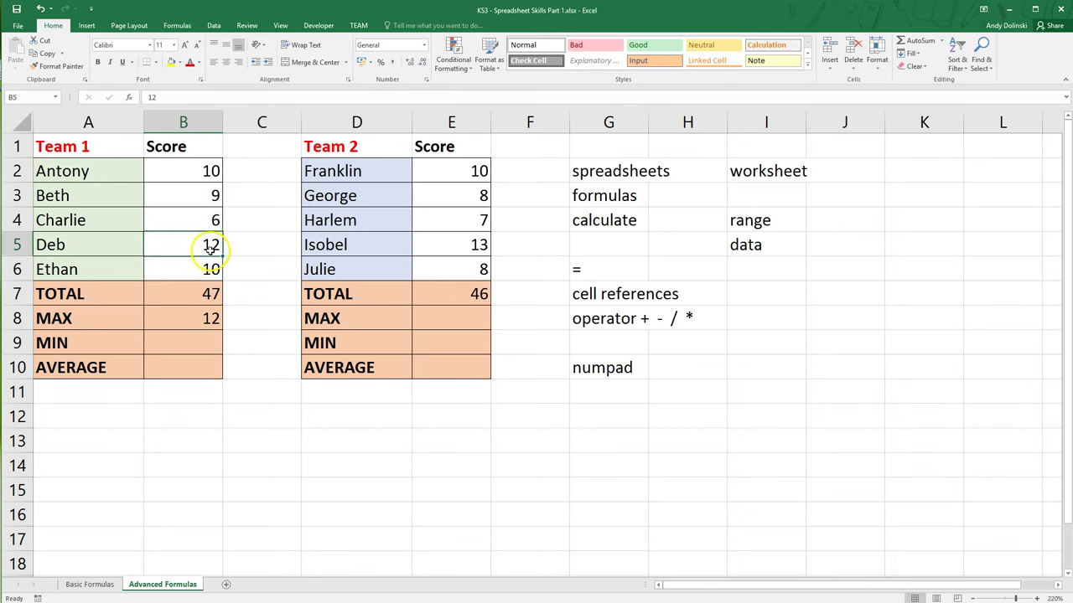
Enter =MAX(E2:E6) in E8, giving Team 2's maximum score of 13
{"action": "left_click", "coordinate": [412, 309]}
{"action": "type", "text": "="}
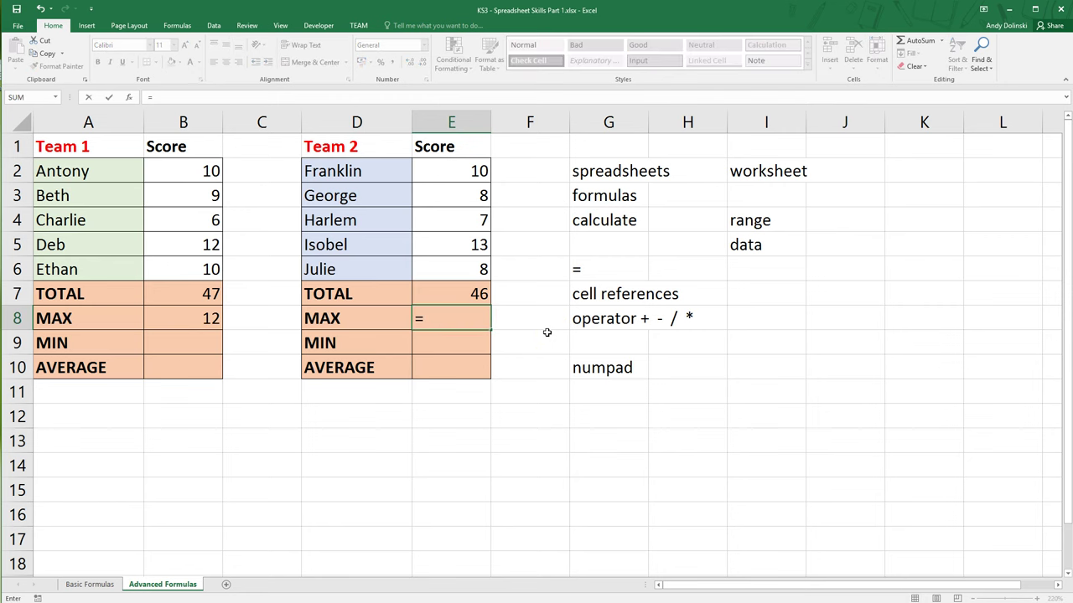
{"action": "type", "text": "max*"}
{"action": "key", "text": "BackSpace"}
{"action": "type", "text": "("}
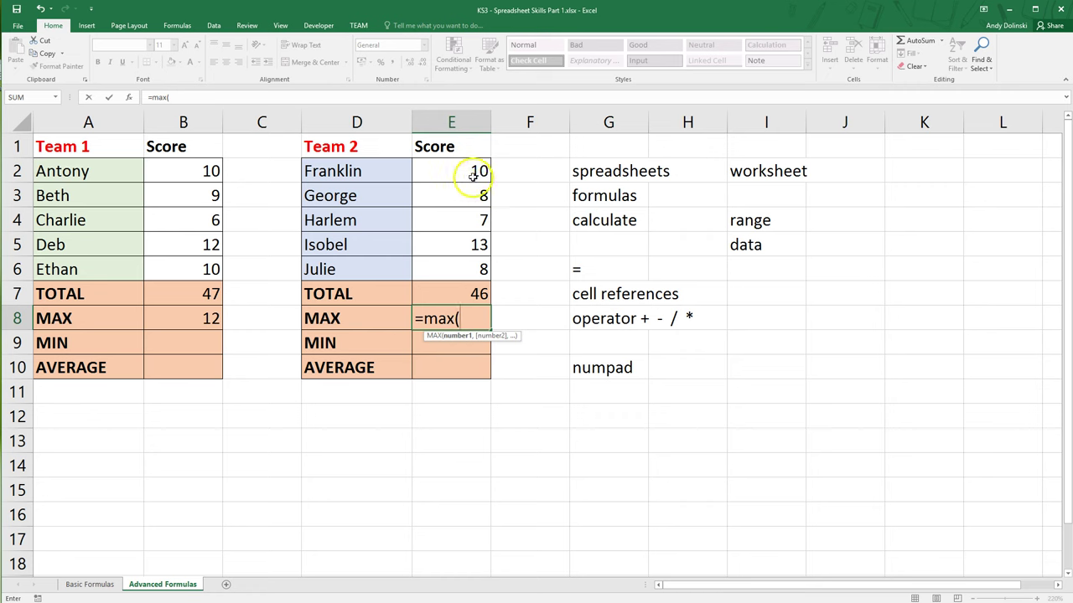
{"action": "left_click_drag", "start_coordinate": [476, 171], "coordinate": [464, 266]}
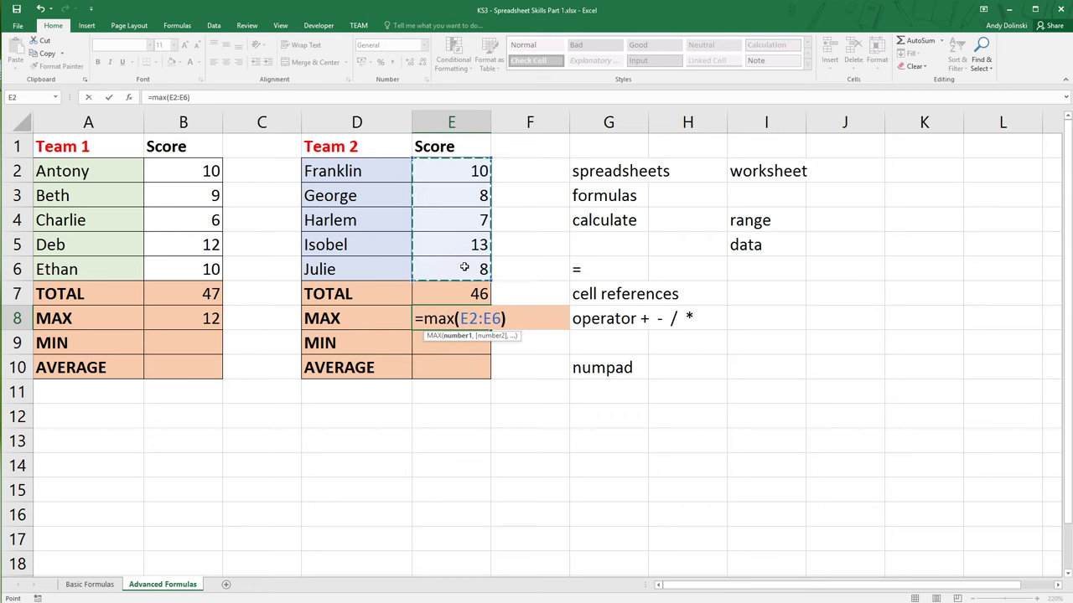
{"action": "key", "text": "Return"}
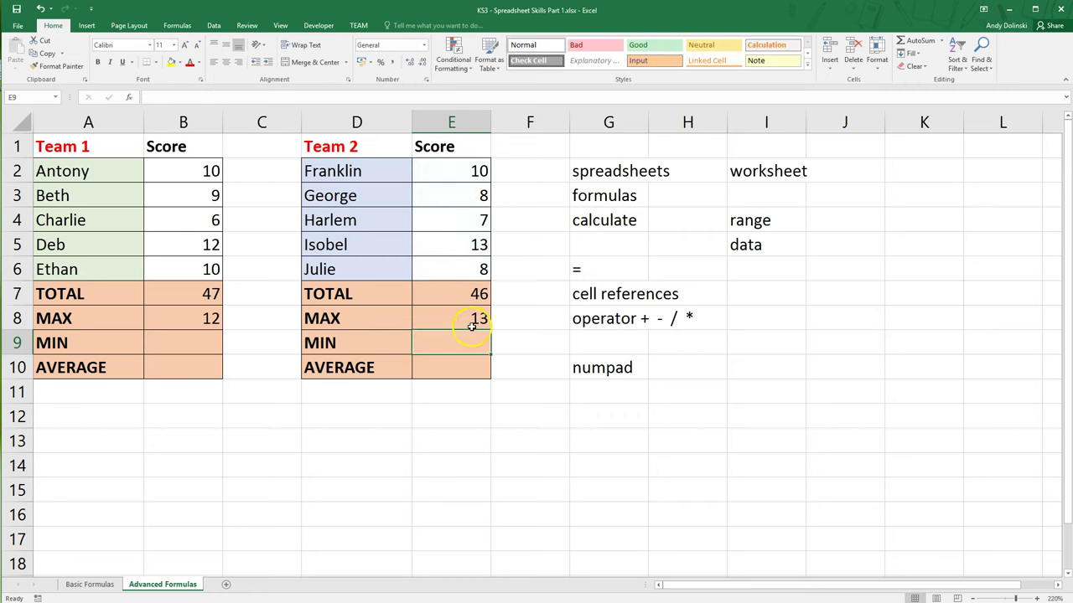
{"action": "left_click", "coordinate": [465, 323]}
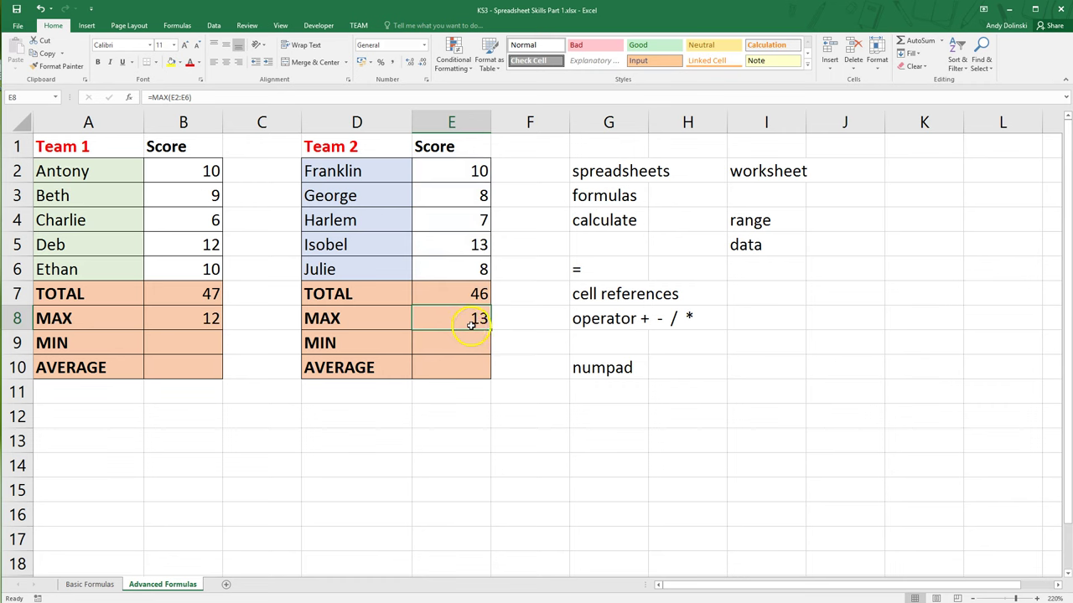
{"action": "left_click", "coordinate": [466, 246]}
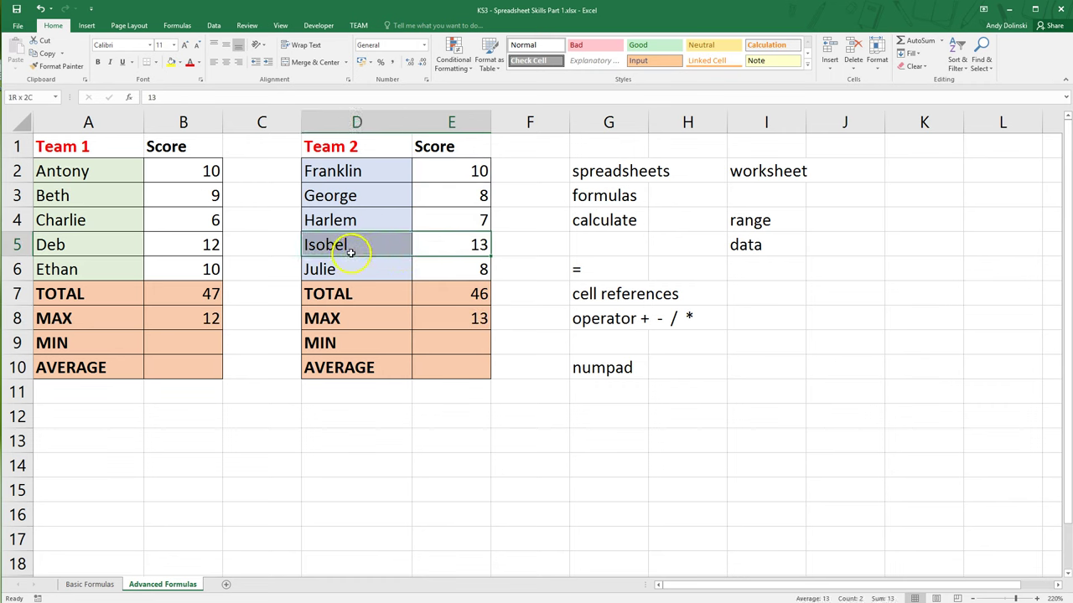
{"action": "left_click", "coordinate": [182, 340]}
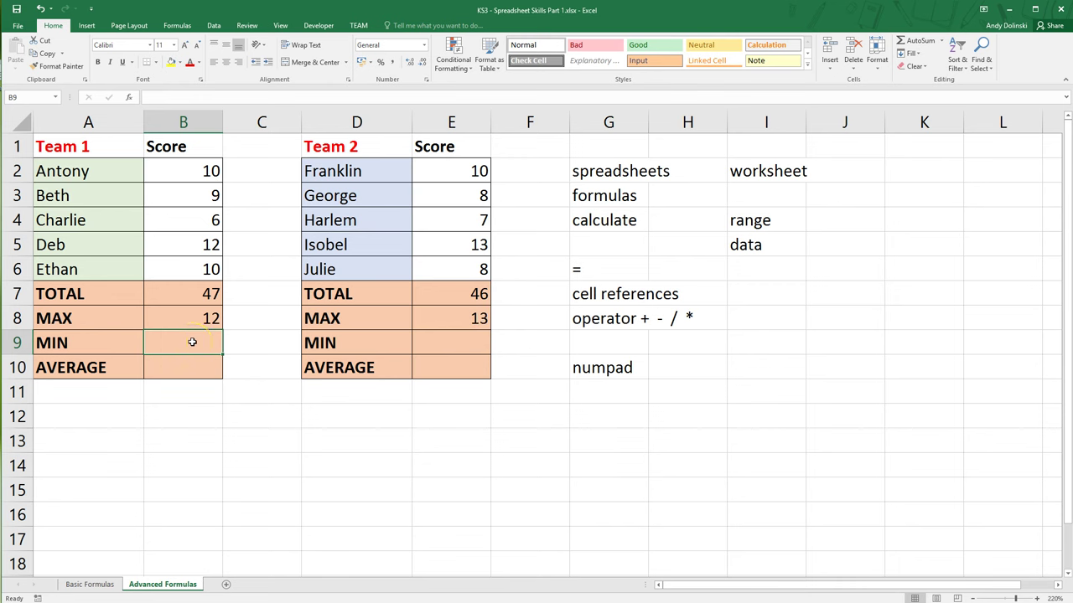
Enter =MIN(B2:B6) in B9, giving Team 1's lowest score of 6
{"action": "type", "text": "=min"}
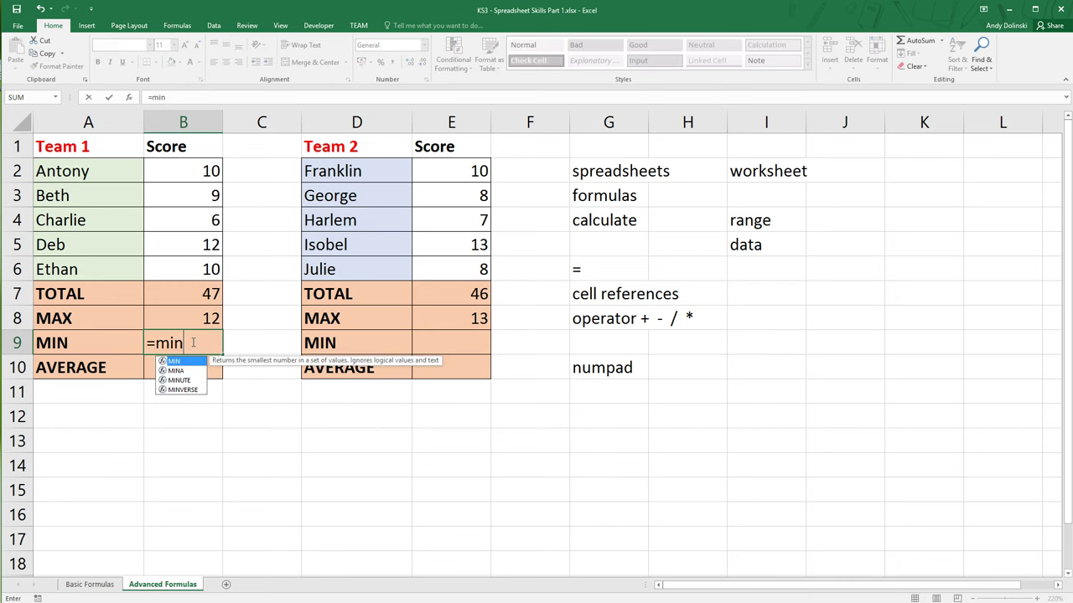
{"action": "type", "text": "("}
{"action": "left_click_drag", "start_coordinate": [192, 171], "coordinate": [191, 274]}
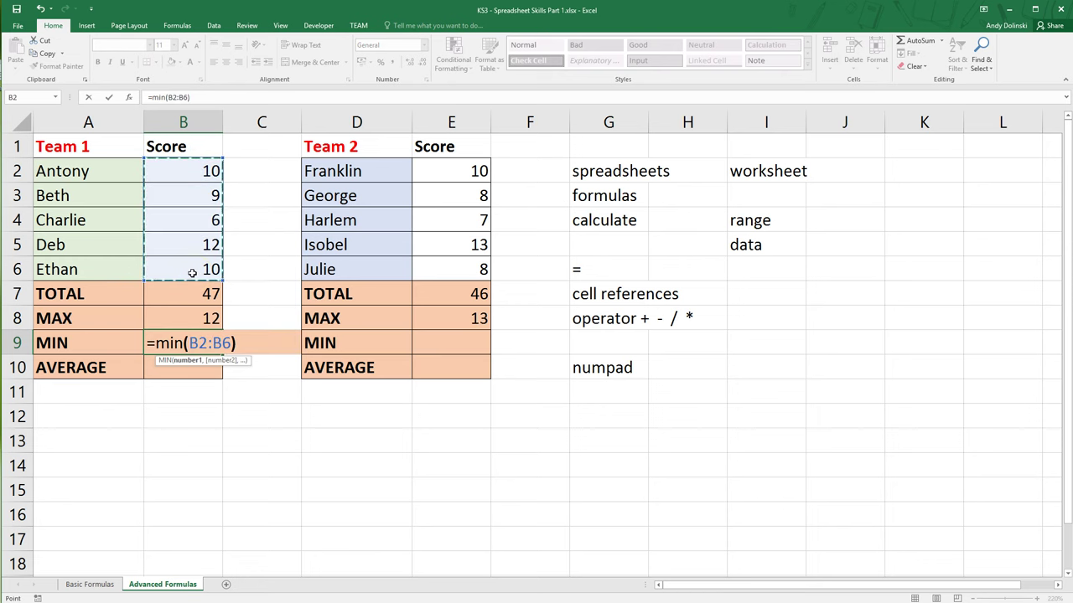
{"action": "key", "text": "Return"}
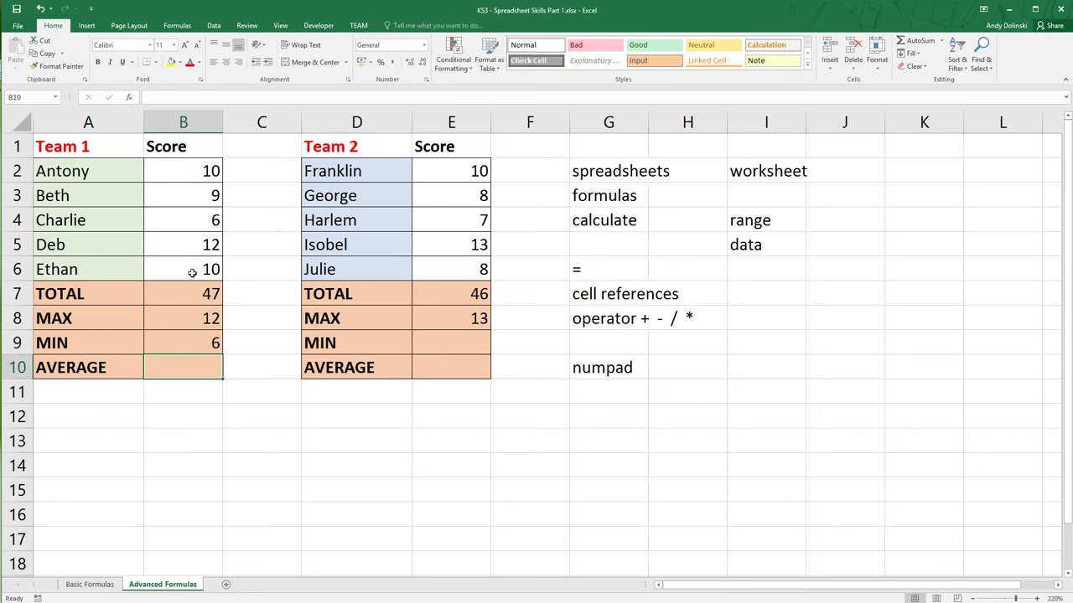
{"action": "key", "text": "Up"}
{"action": "left_click_drag", "start_coordinate": [134, 219], "coordinate": [196, 219]}
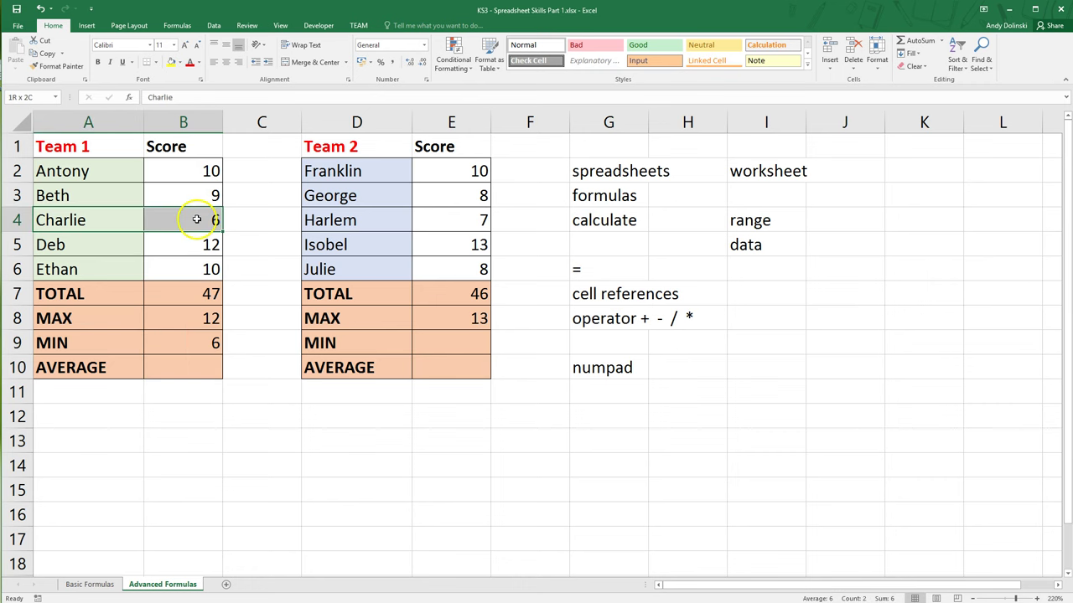
Replace the mistaken SUM in E9 with =MIN(E2:E6), giving Team 2's minimum of 7
{"action": "left_click", "coordinate": [453, 345]}
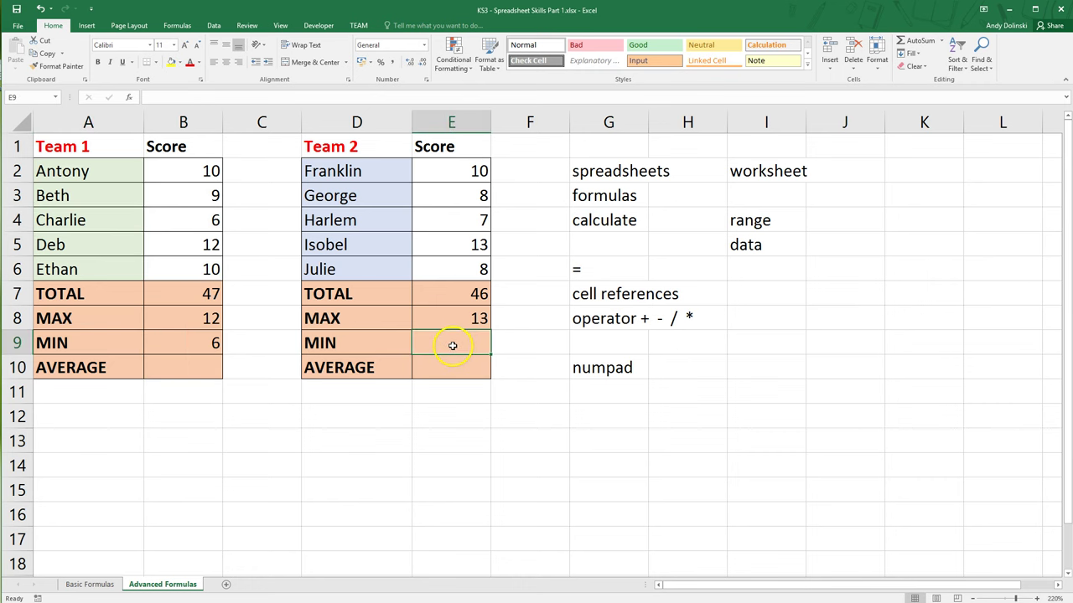
{"action": "type", "text": "=sum("}
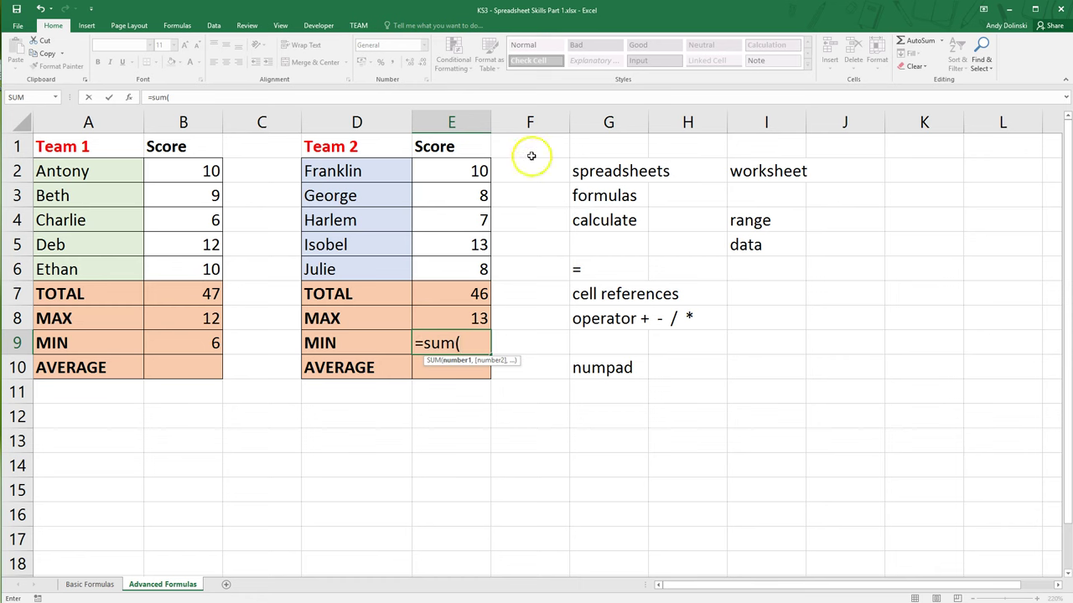
{"action": "left_click_drag", "start_coordinate": [466, 171], "coordinate": [456, 269]}
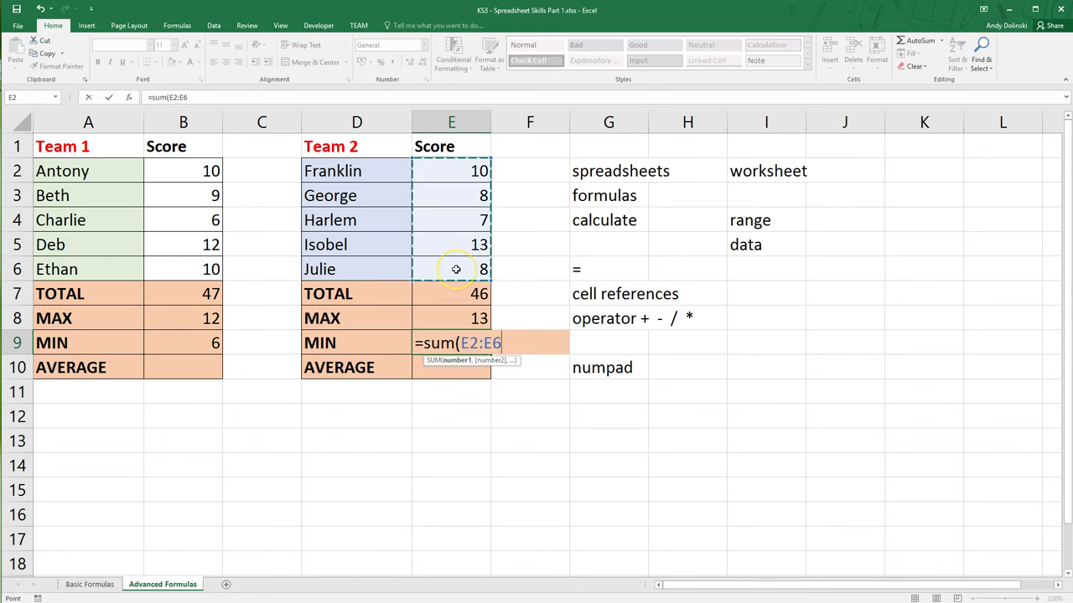
{"action": "key", "text": "Return"}
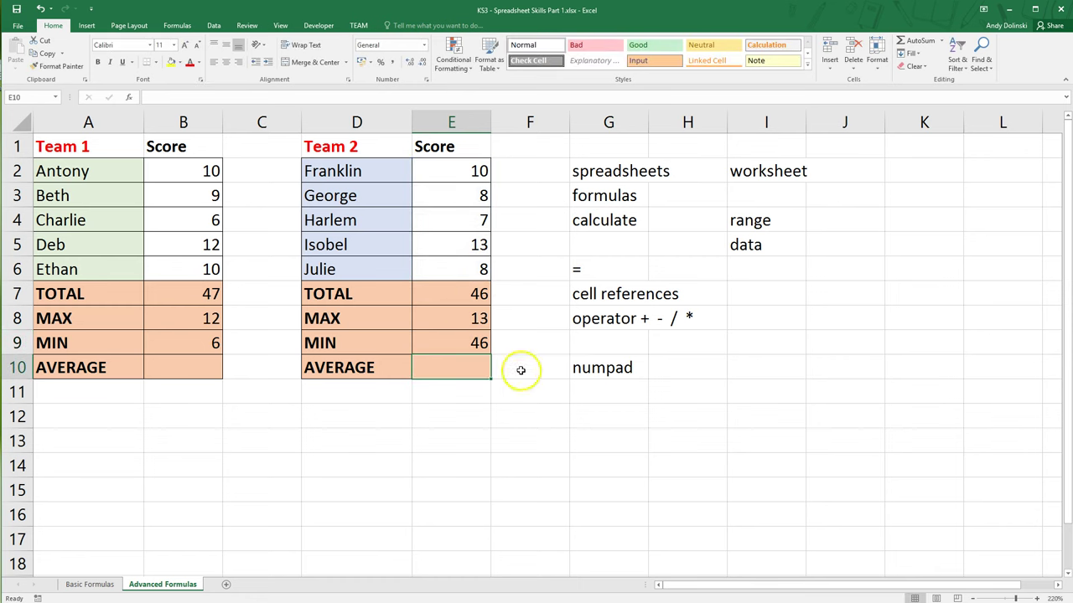
{"action": "left_click", "coordinate": [469, 345]}
{"action": "triple_click", "coordinate": [149, 98]}
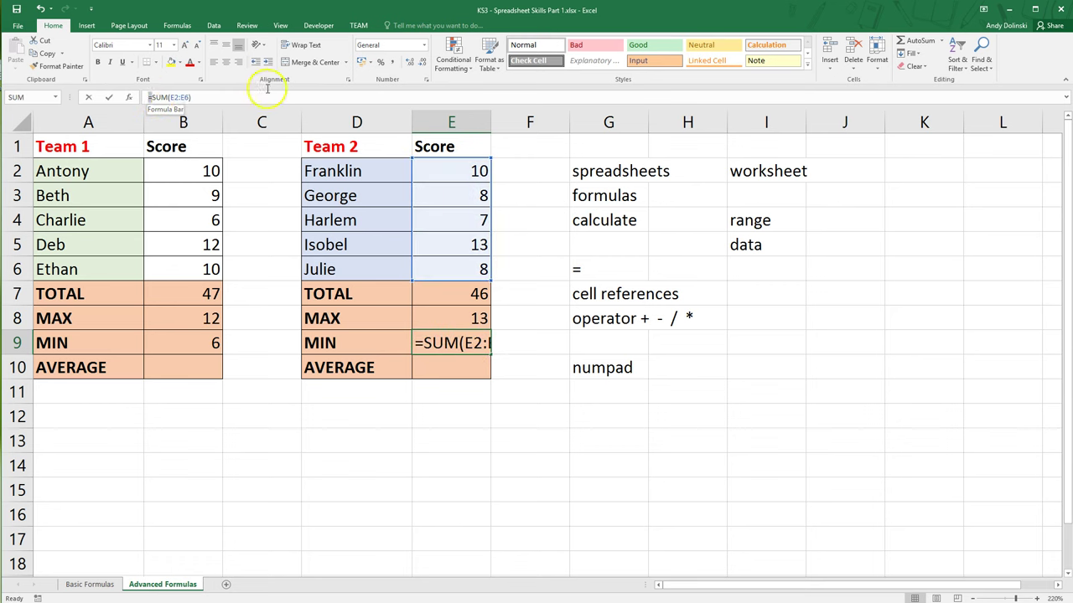
{"action": "type", "text": "=mi"}
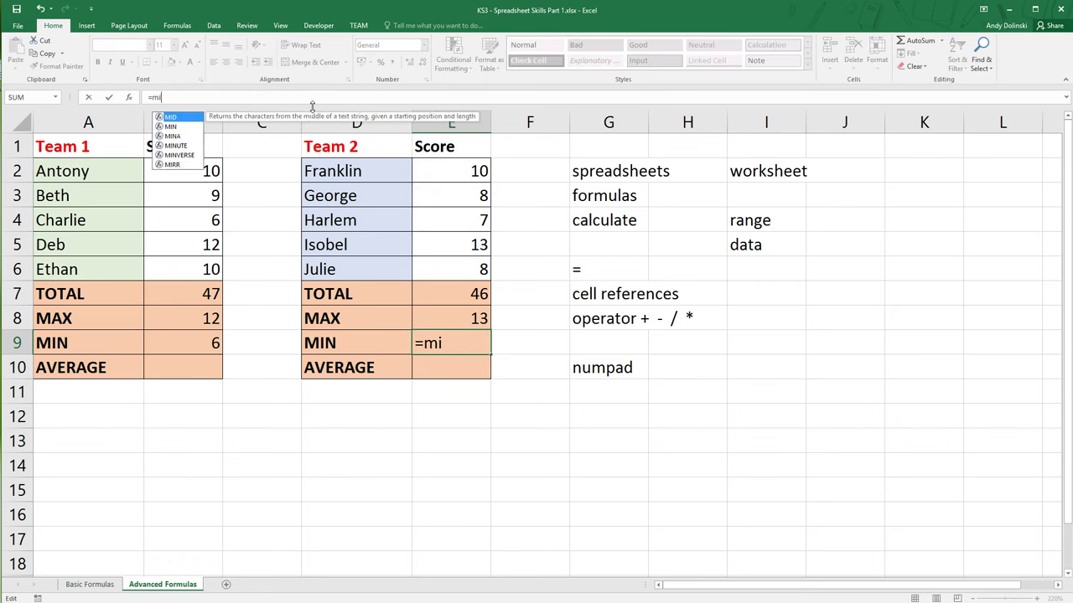
{"action": "type", "text": "n("}
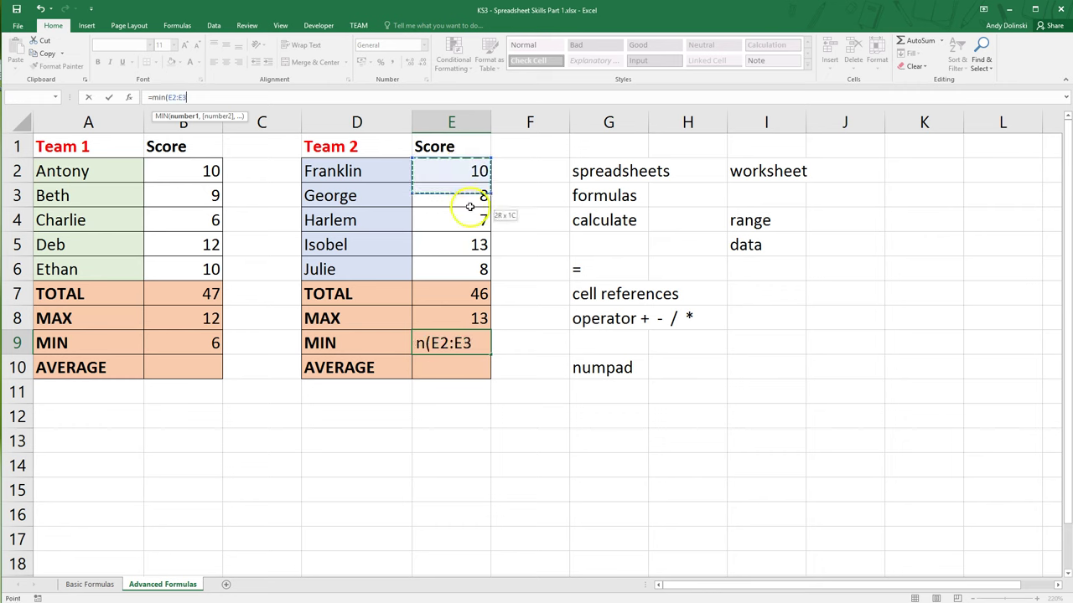
{"action": "left_click_drag", "start_coordinate": [470, 206], "coordinate": [475, 276]}
{"action": "key", "text": "Return"}
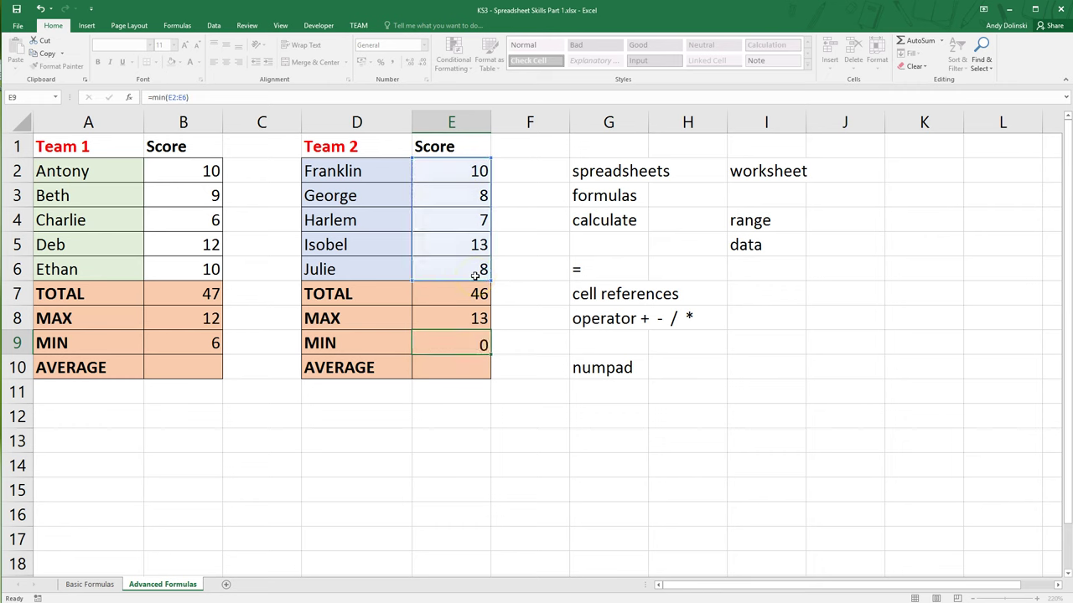
{"action": "left_click", "coordinate": [470, 341]}
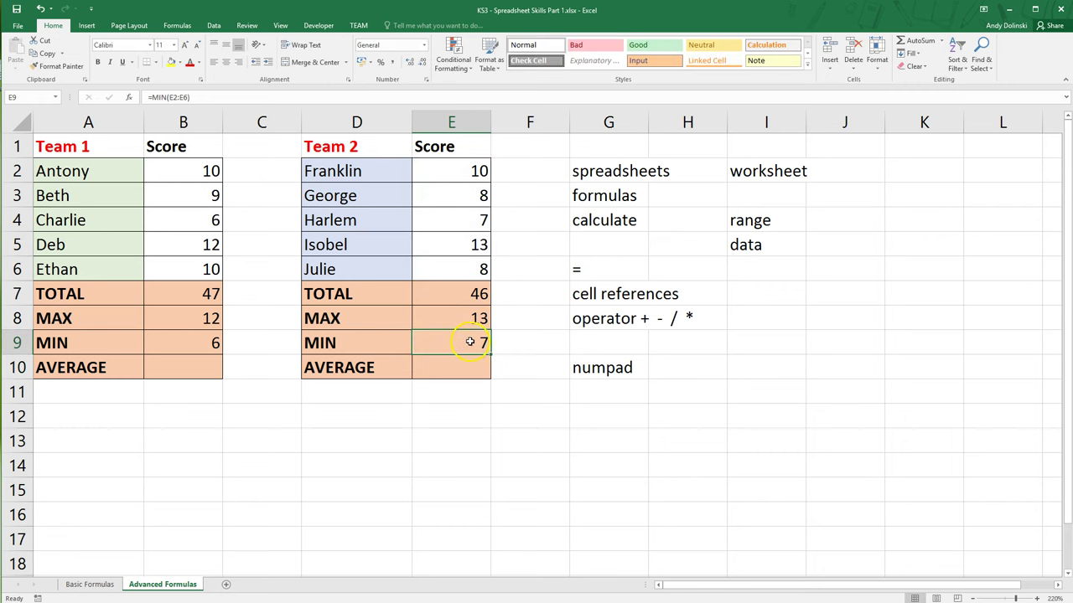
{"action": "left_click", "coordinate": [197, 374]}
Enter an AVERAGE formula over B2:B6 in B10, giving Team 1's average of 9.4
{"action": "type", "text": "="}
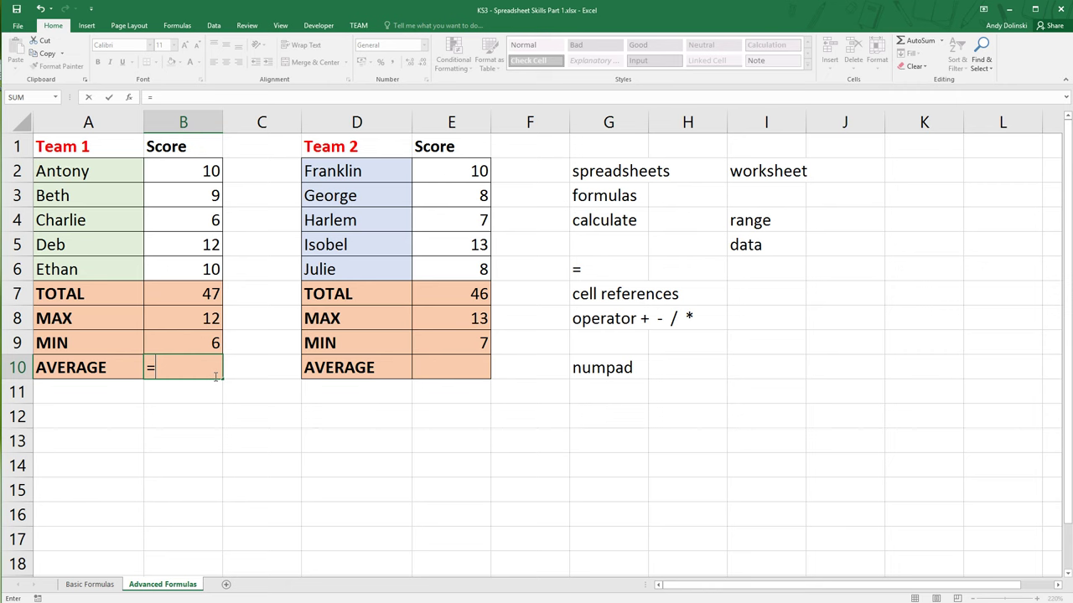
{"action": "type", "text": "avea"}
{"action": "type", "text": "rge("}
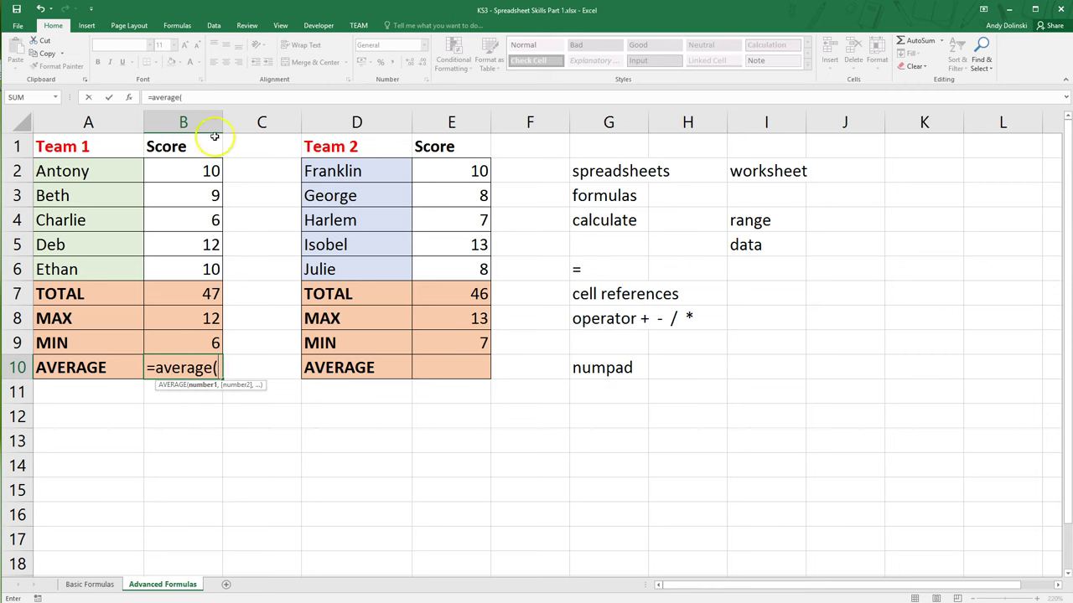
{"action": "left_click_drag", "start_coordinate": [209, 171], "coordinate": [209, 268]}
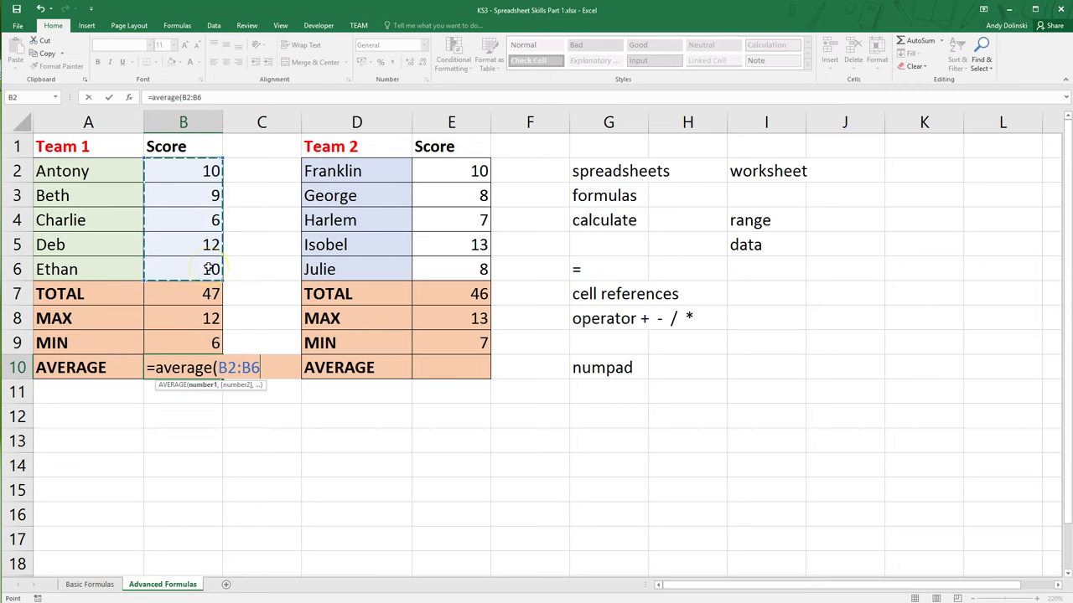
{"action": "key", "text": "Return"}
{"action": "key", "text": "Up"}
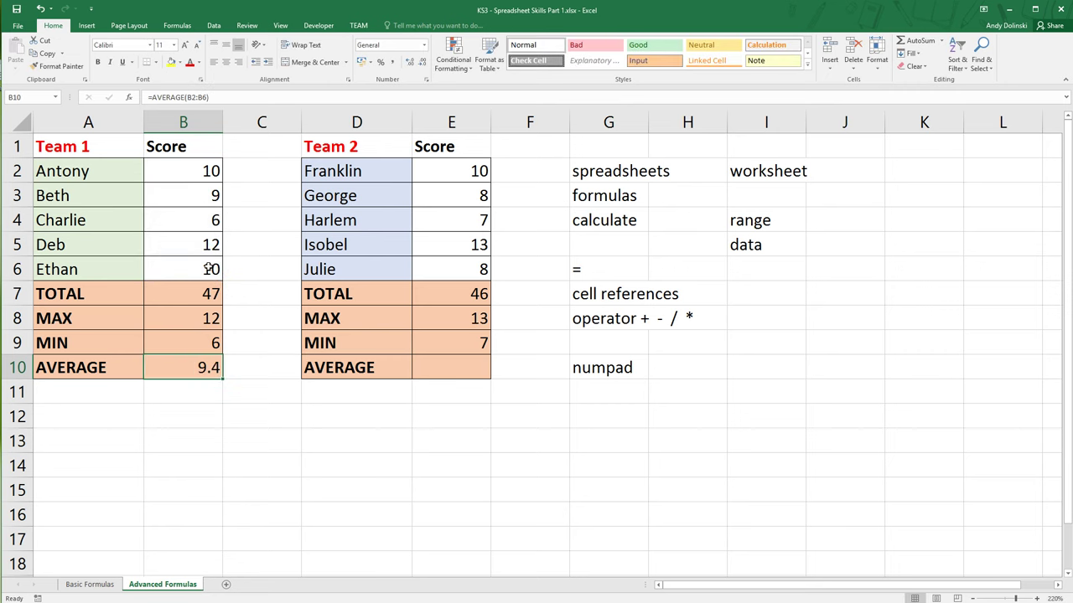
Enter =AVERAGE(E2:E6) in E10, giving Team 2's average of 9.2
{"action": "key", "text": "Right"}
{"action": "key", "text": "Right"}
{"action": "key", "text": "Right"}
{"action": "type", "text": "="}
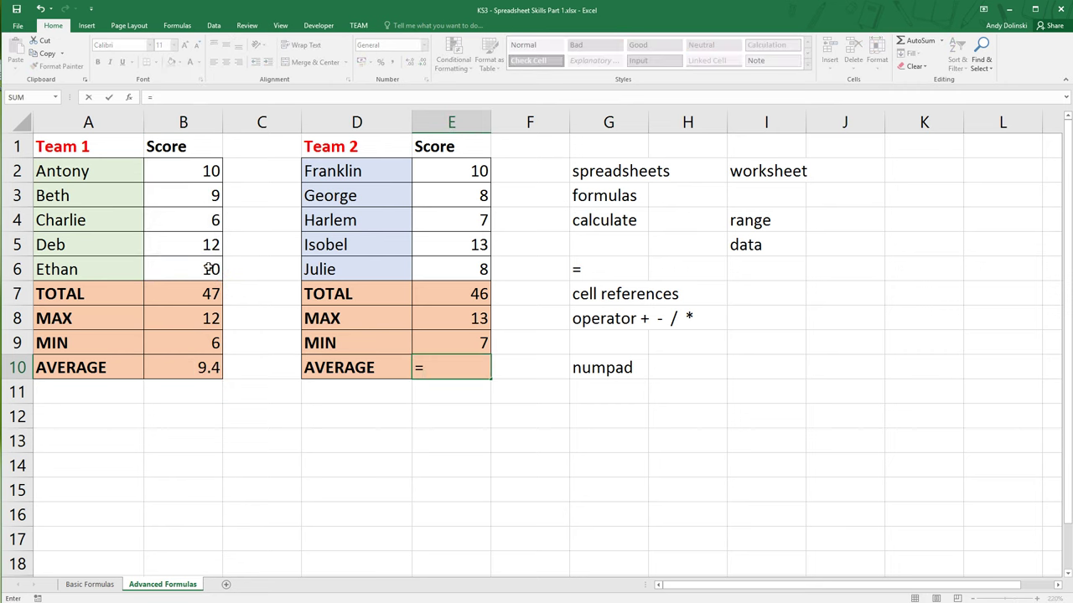
{"action": "type", "text": "average*"}
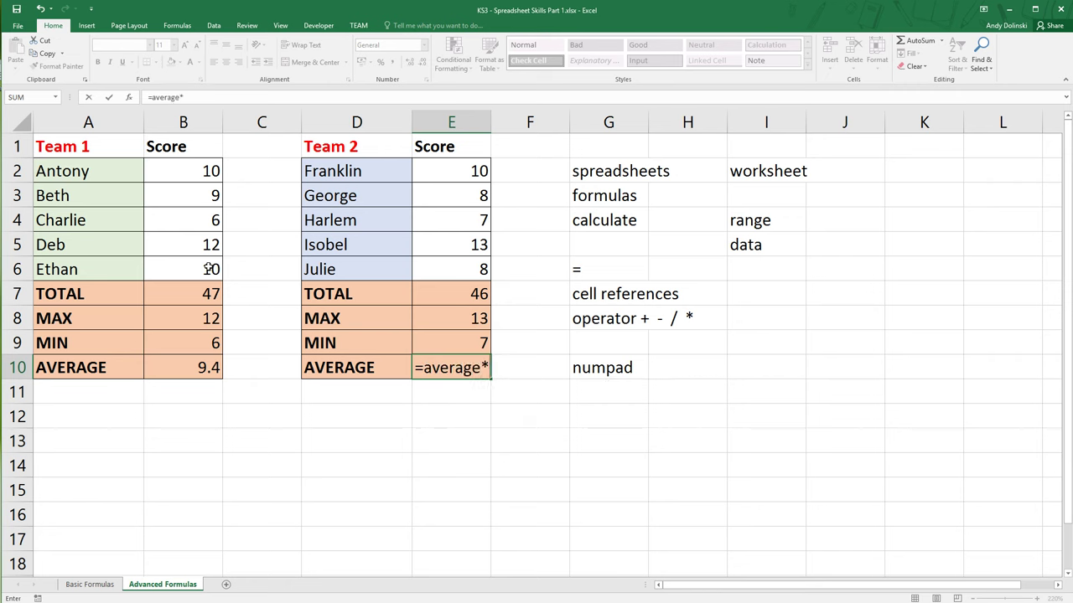
{"action": "key", "text": "BackSpace"}
{"action": "type", "text": "("}
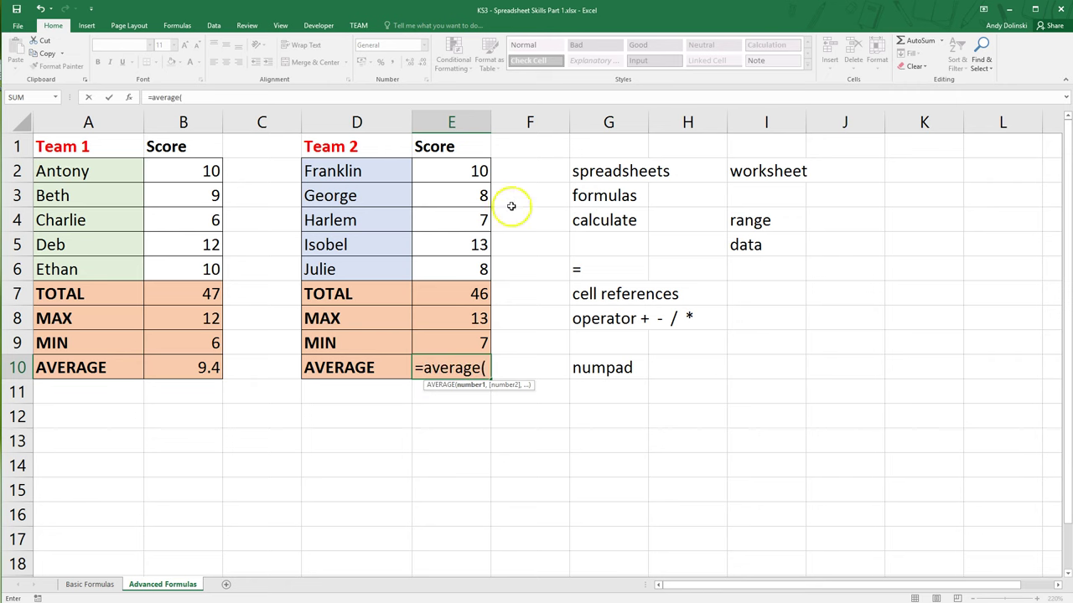
{"action": "left_click_drag", "start_coordinate": [481, 172], "coordinate": [483, 269]}
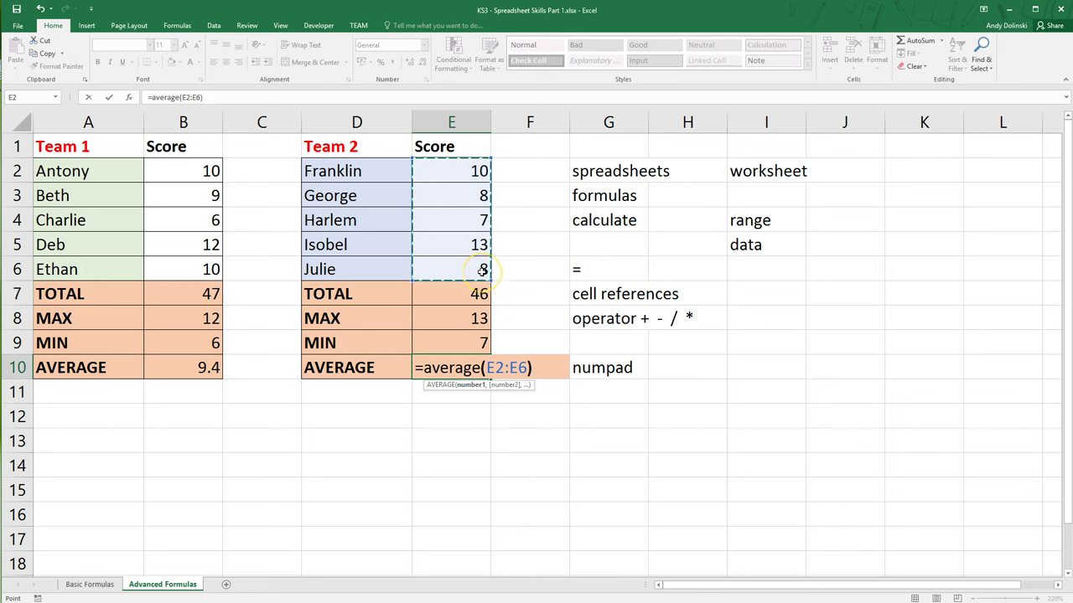
{"action": "key", "text": "Return"}
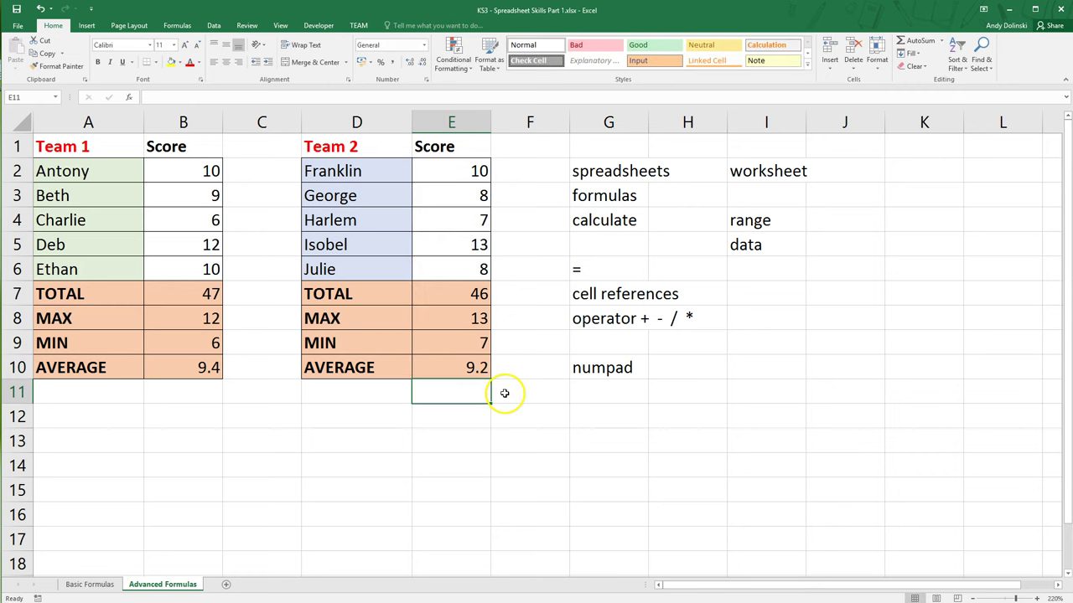
{"action": "left_click", "coordinate": [194, 298]}
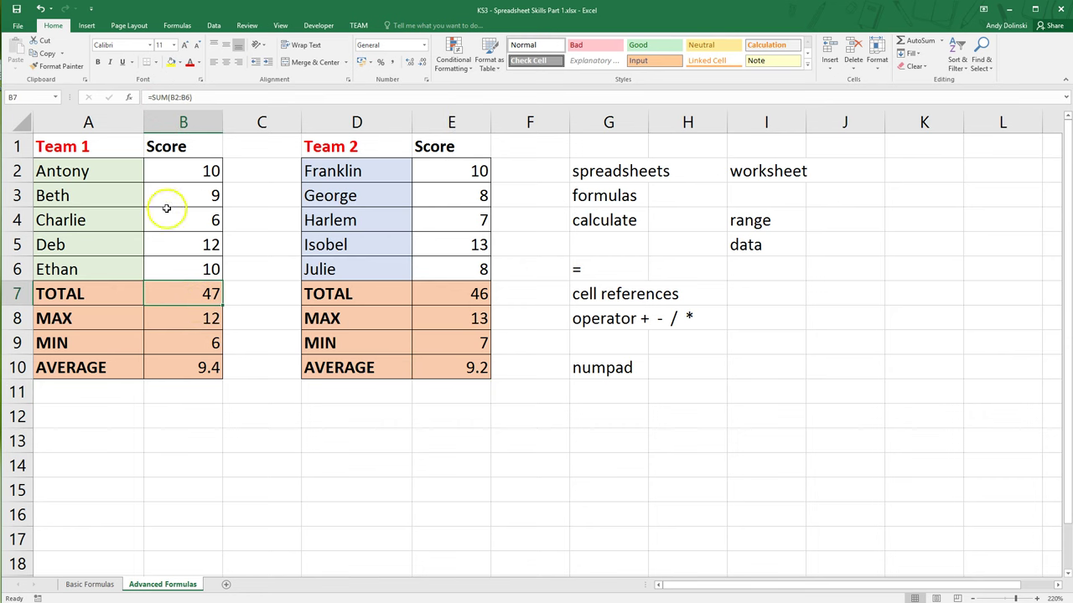
{"action": "left_click", "coordinate": [188, 321]}
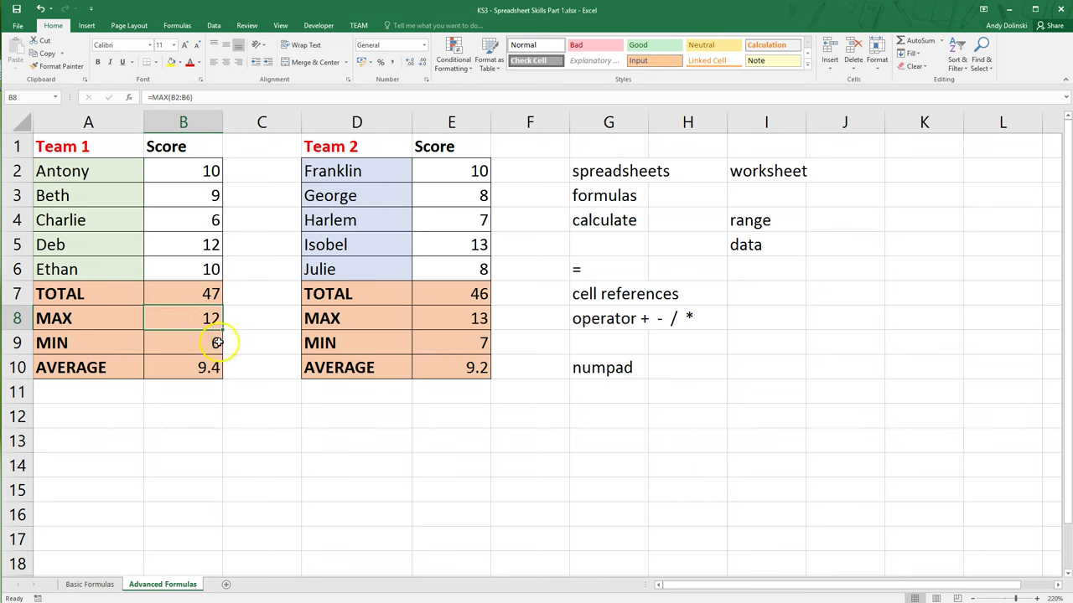
{"action": "left_click", "coordinate": [209, 344]}
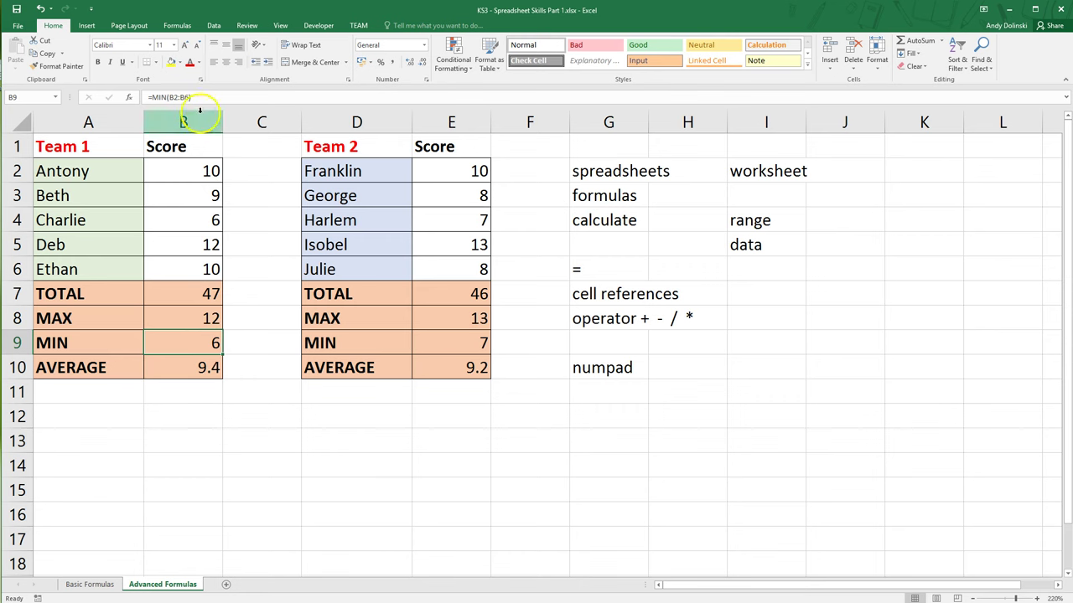
{"action": "left_click", "coordinate": [216, 369]}
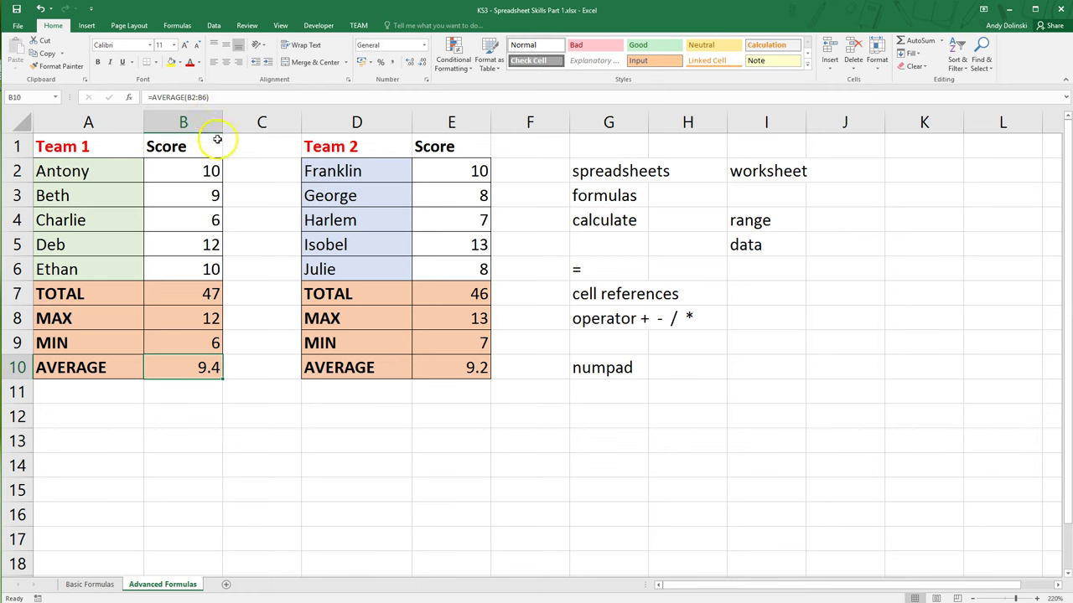
{"action": "left_click", "coordinate": [193, 296]}
{"action": "left_click", "coordinate": [200, 319]}
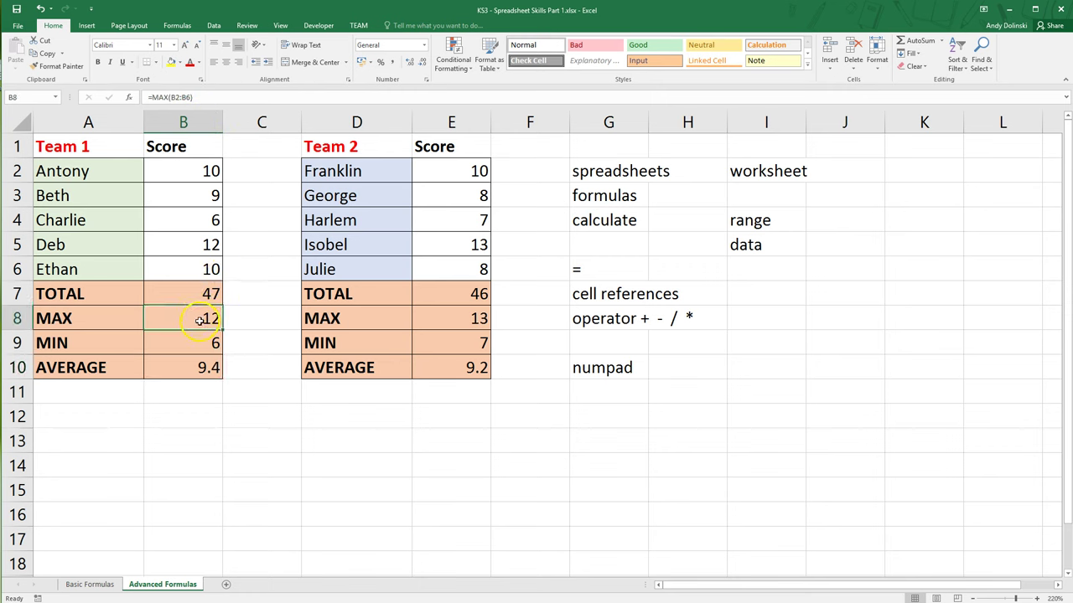
{"action": "left_click", "coordinate": [196, 344]}
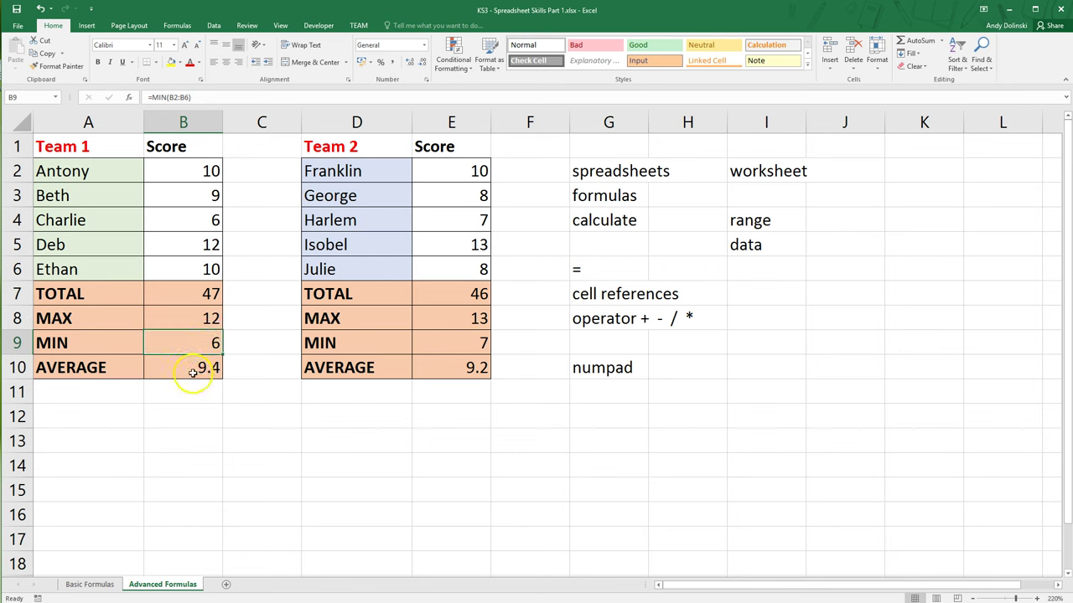
{"action": "left_click", "coordinate": [195, 375]}
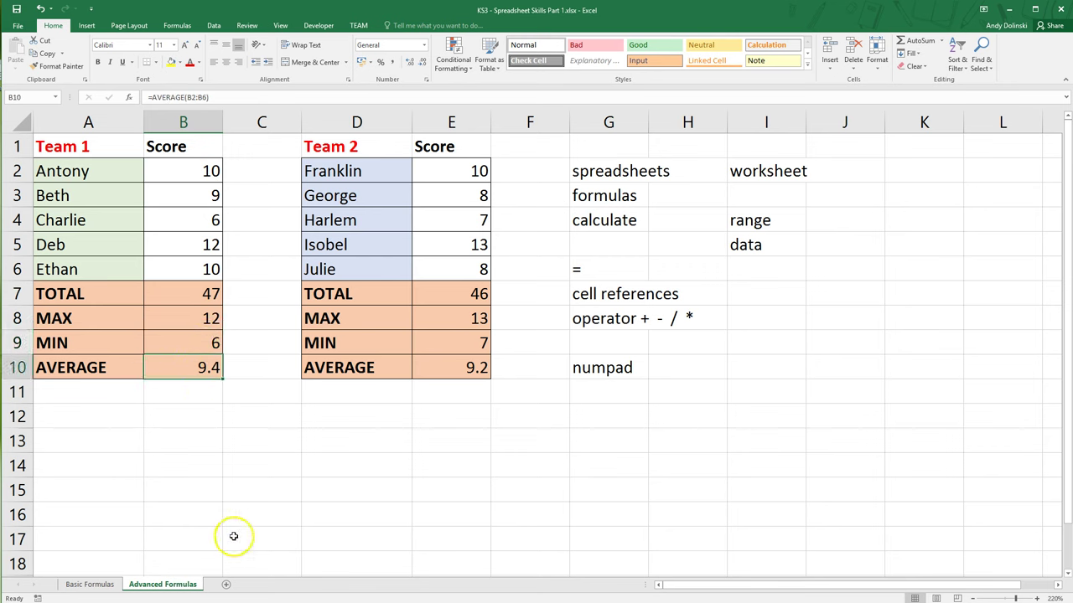